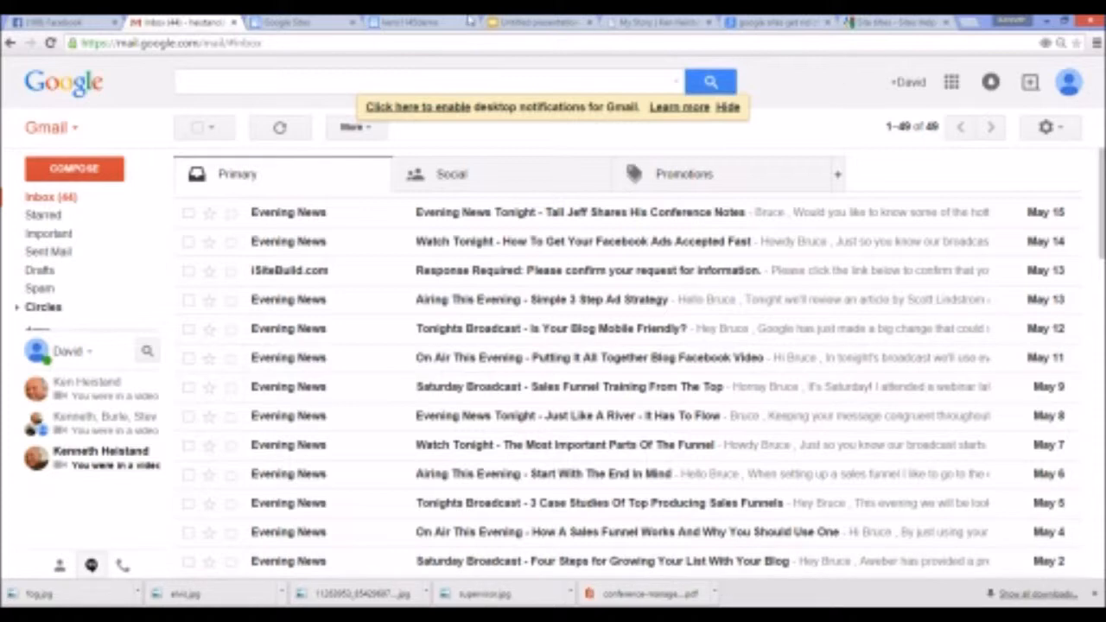
Step: Switch to the demo site's home page and look through its vacation article and photos
{"action": "left_click", "coordinate": [445, 21]}
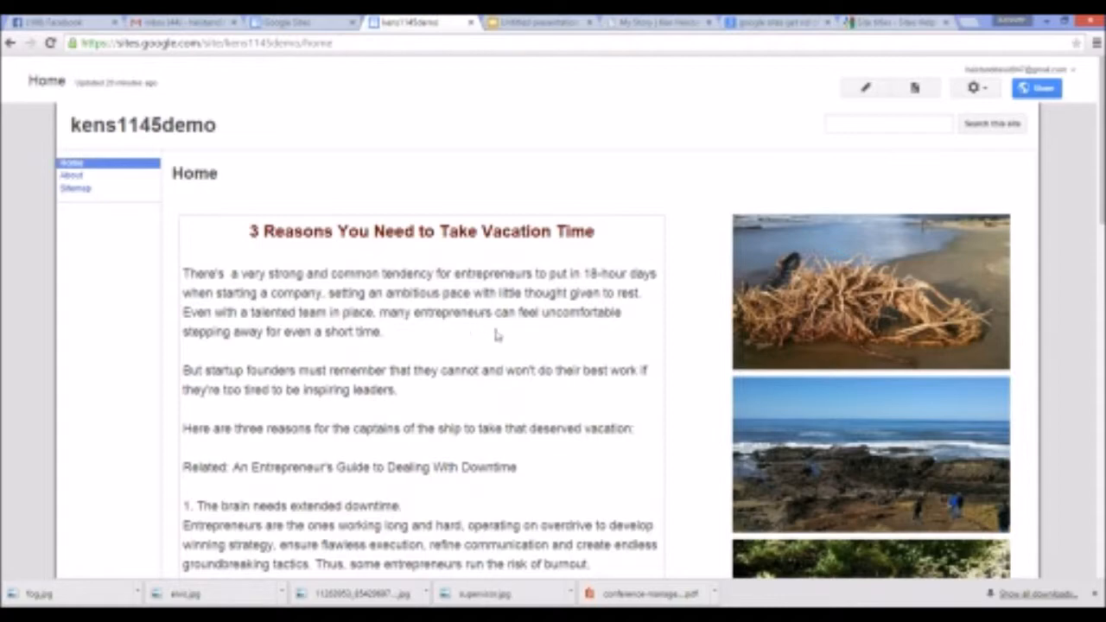
{"action": "scroll", "coordinate": [482, 348], "scroll_direction": "down", "scroll_amount": 12}
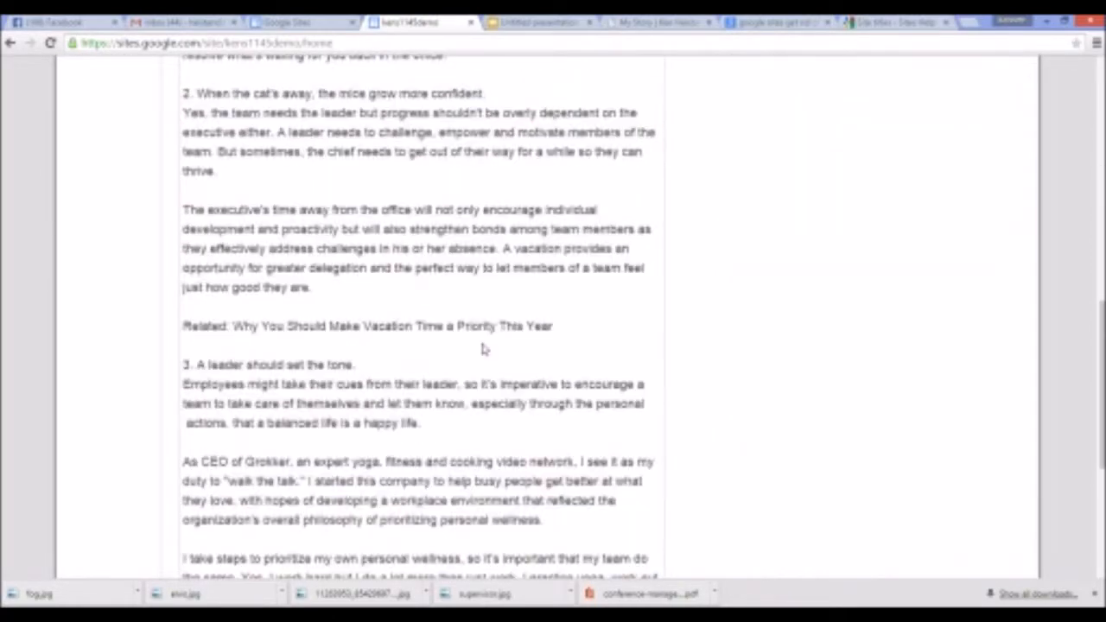
{"action": "scroll", "coordinate": [482, 345], "scroll_direction": "up", "scroll_amount": 15}
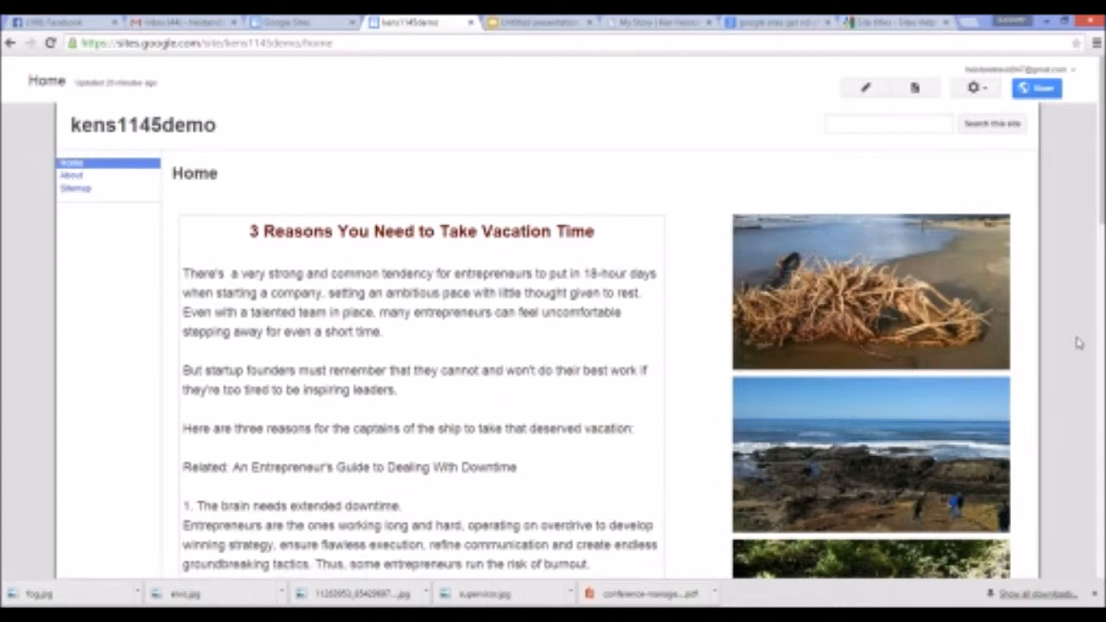
{"action": "scroll", "coordinate": [1078, 342], "scroll_direction": "down", "scroll_amount": 5}
{"action": "scroll", "coordinate": [1073, 343], "scroll_direction": "up", "scroll_amount": 3}
{"action": "scroll", "coordinate": [1072, 343], "scroll_direction": "up", "scroll_amount": 3}
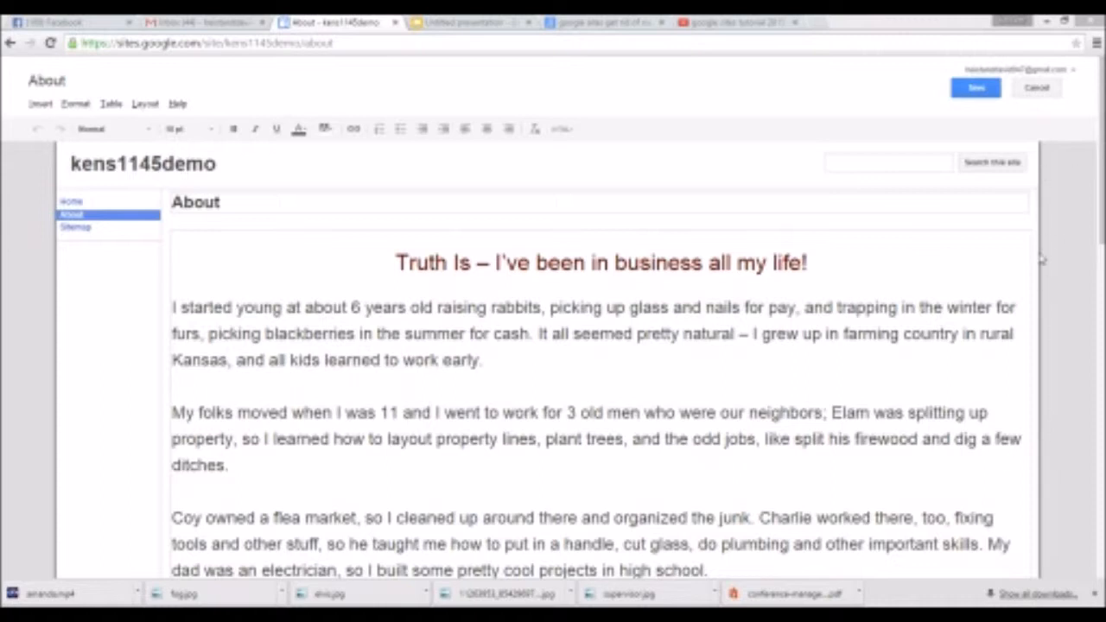
Step: Reopen the About page for editing and insert the uploaded portrait before the "My folks moved" paragraph
{"action": "left_click", "coordinate": [982, 90]}
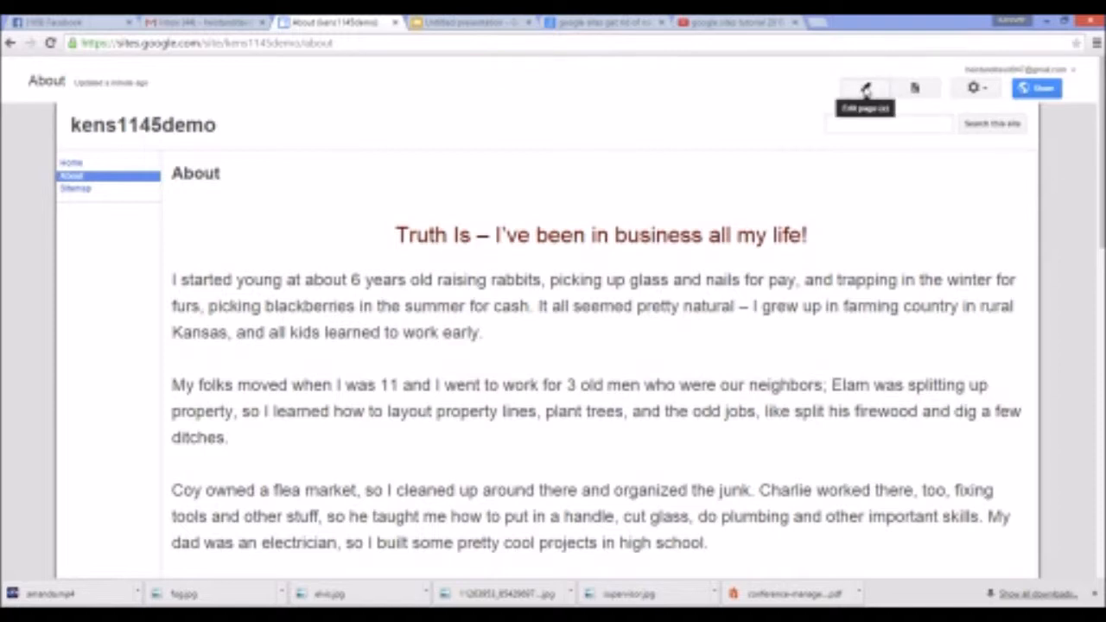
{"action": "left_click", "coordinate": [865, 89]}
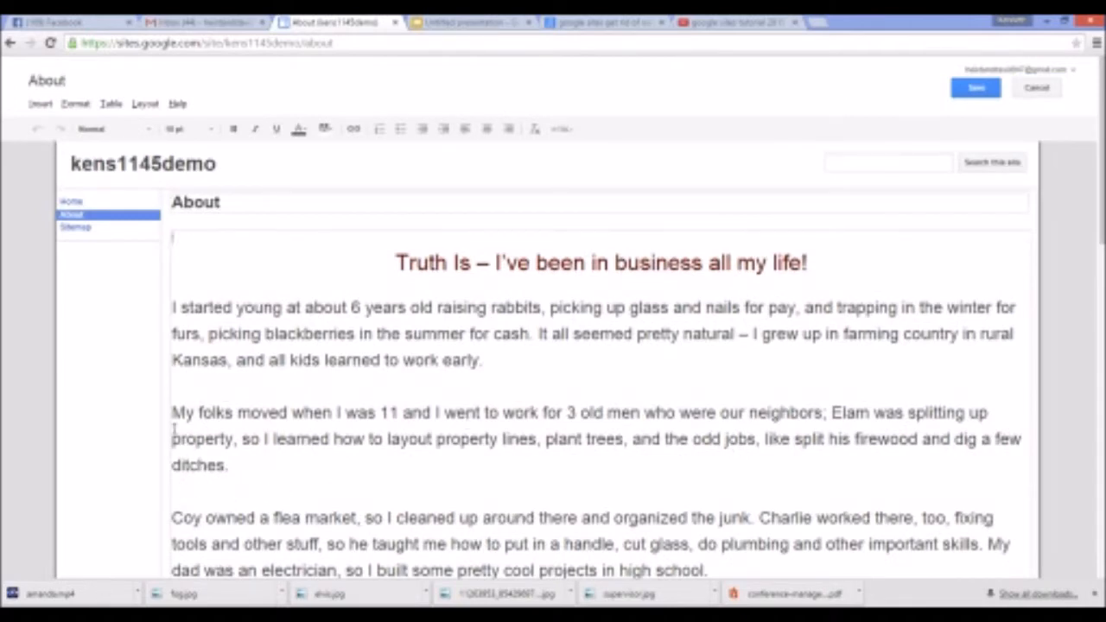
{"action": "left_click", "coordinate": [173, 412]}
{"action": "left_click", "coordinate": [41, 104]}
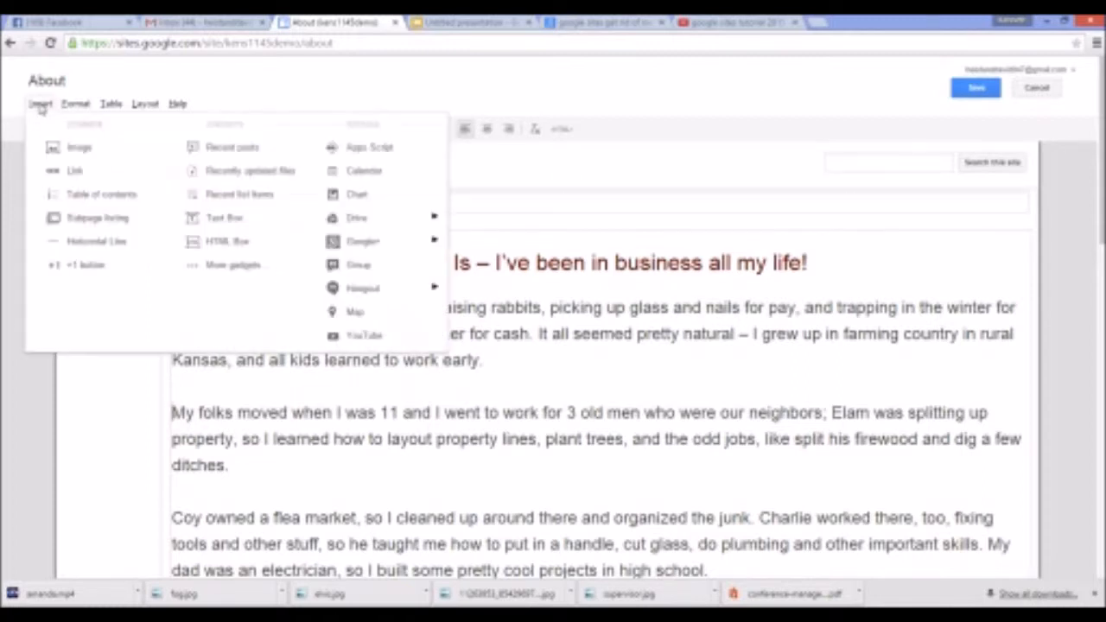
{"action": "left_click", "coordinate": [79, 149]}
{"action": "left_click", "coordinate": [468, 293]}
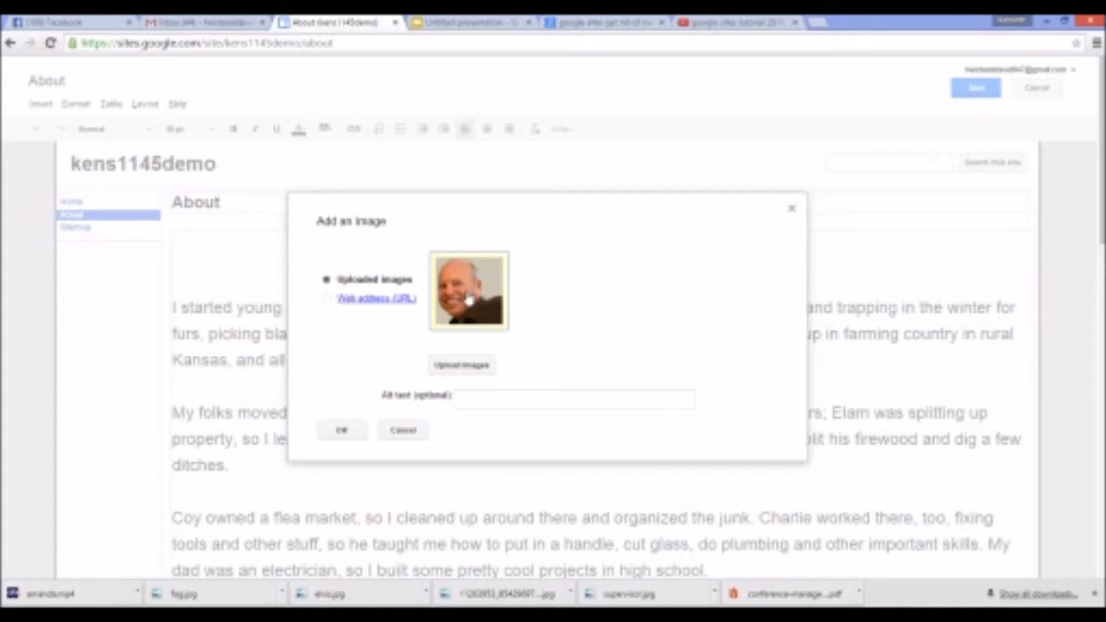
{"action": "left_click", "coordinate": [342, 434]}
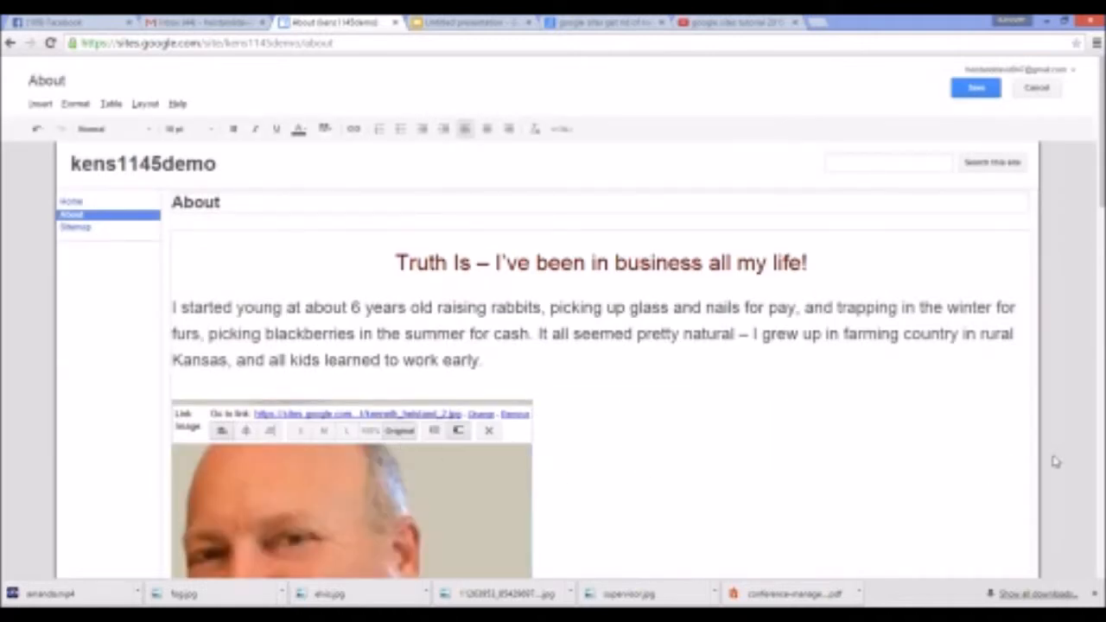
Step: Turn on text wrapping for the inserted portrait and set its size to M
{"action": "scroll", "coordinate": [1067, 447], "scroll_direction": "down", "scroll_amount": 3}
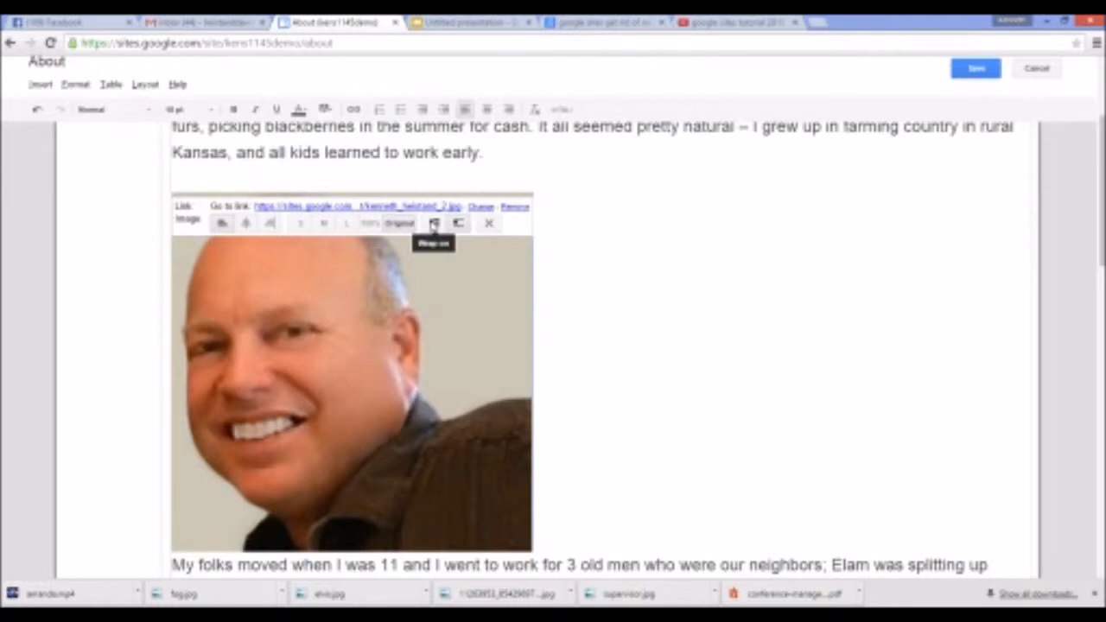
{"action": "left_click", "coordinate": [434, 223]}
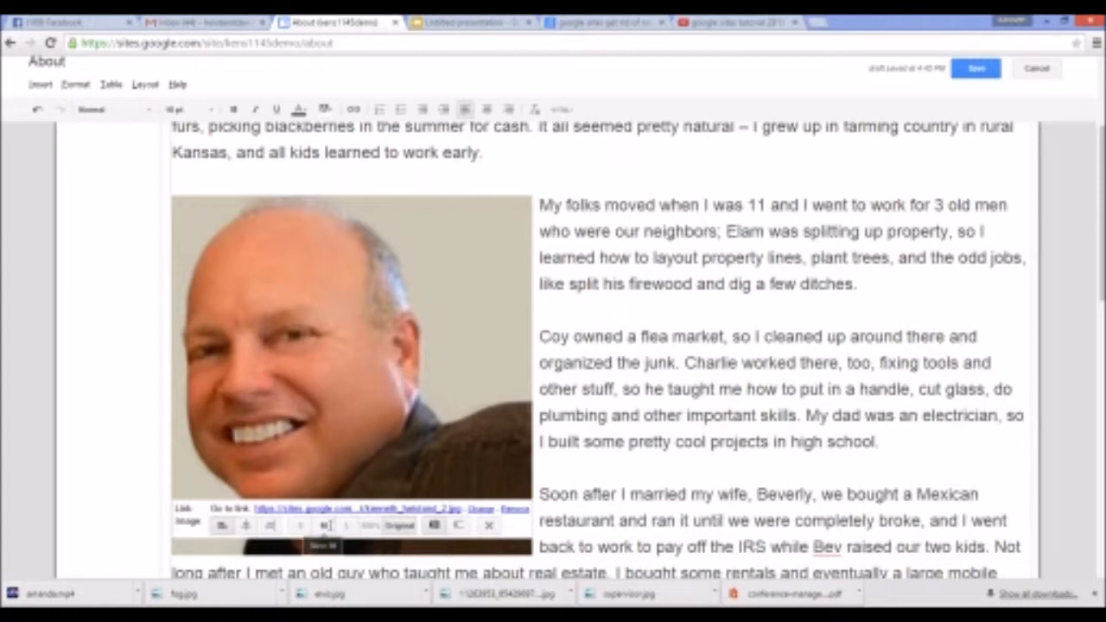
{"action": "left_click", "coordinate": [324, 526]}
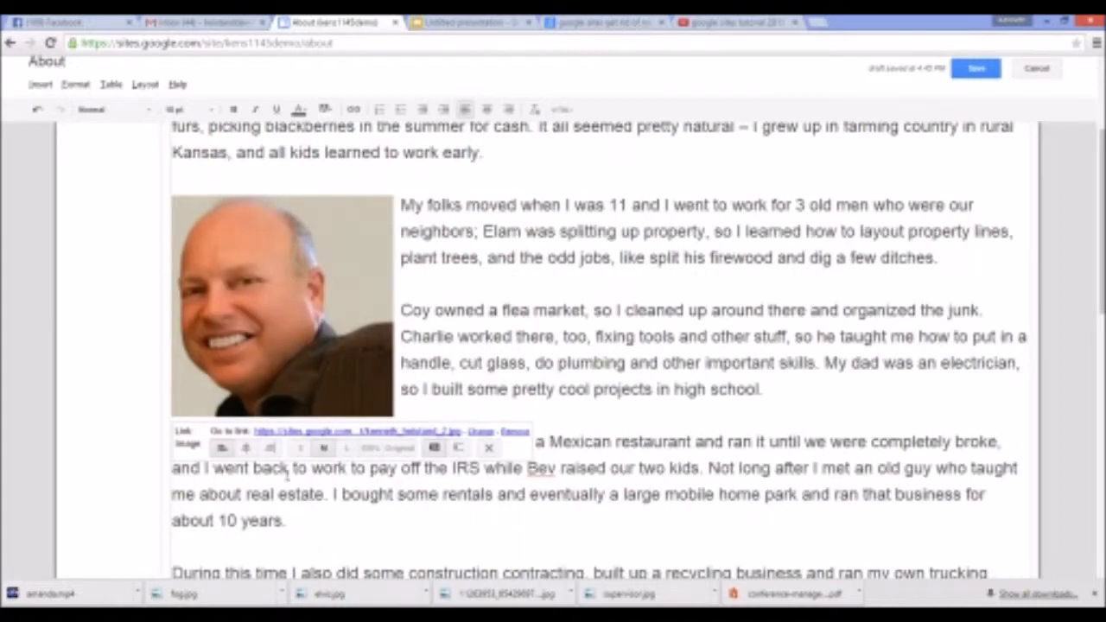
Step: Link the portrait to the owner's website address with empty display text, opening in a new window, and save the page
{"action": "left_click", "coordinate": [481, 432]}
{"action": "left_click_drag", "start_coordinate": [443, 209], "coordinate": [722, 226]}
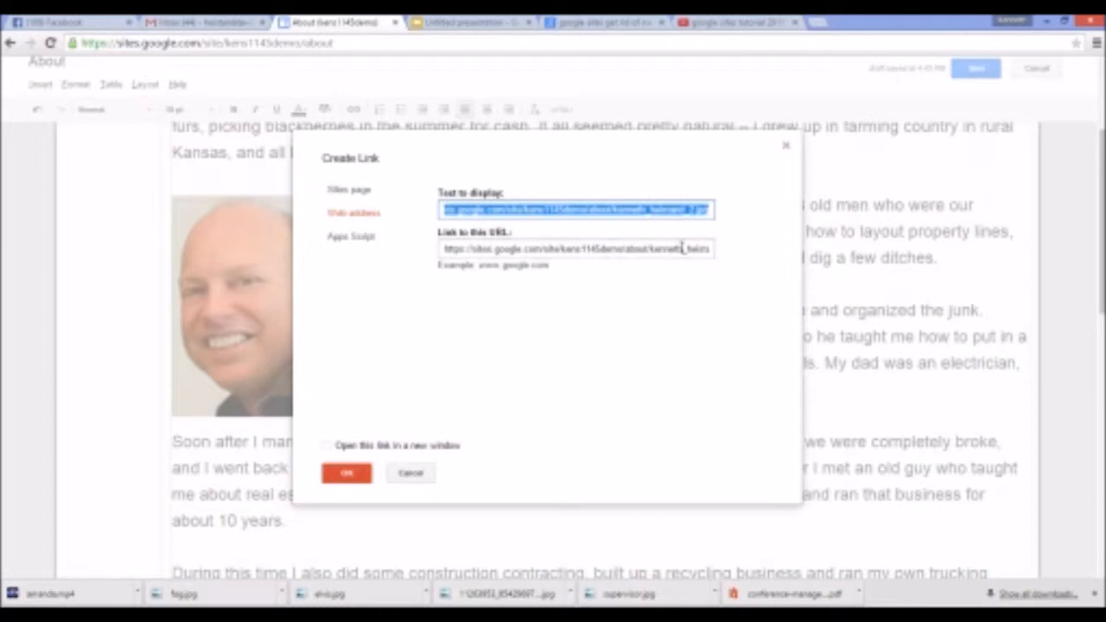
{"action": "key", "text": "BackSpace"}
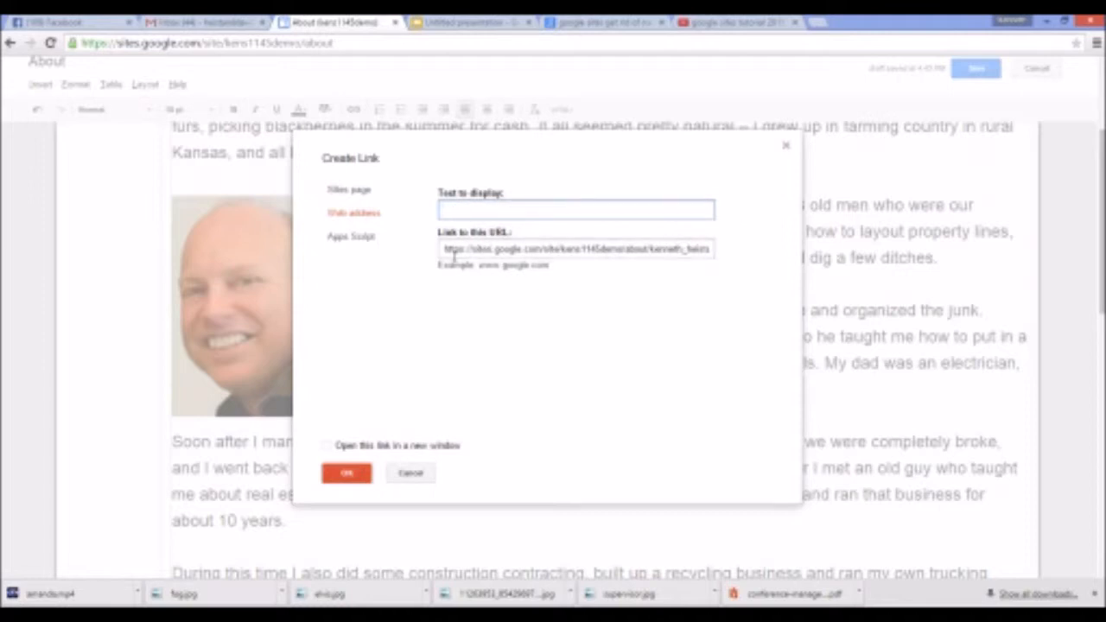
{"action": "left_click_drag", "start_coordinate": [445, 249], "coordinate": [719, 250]}
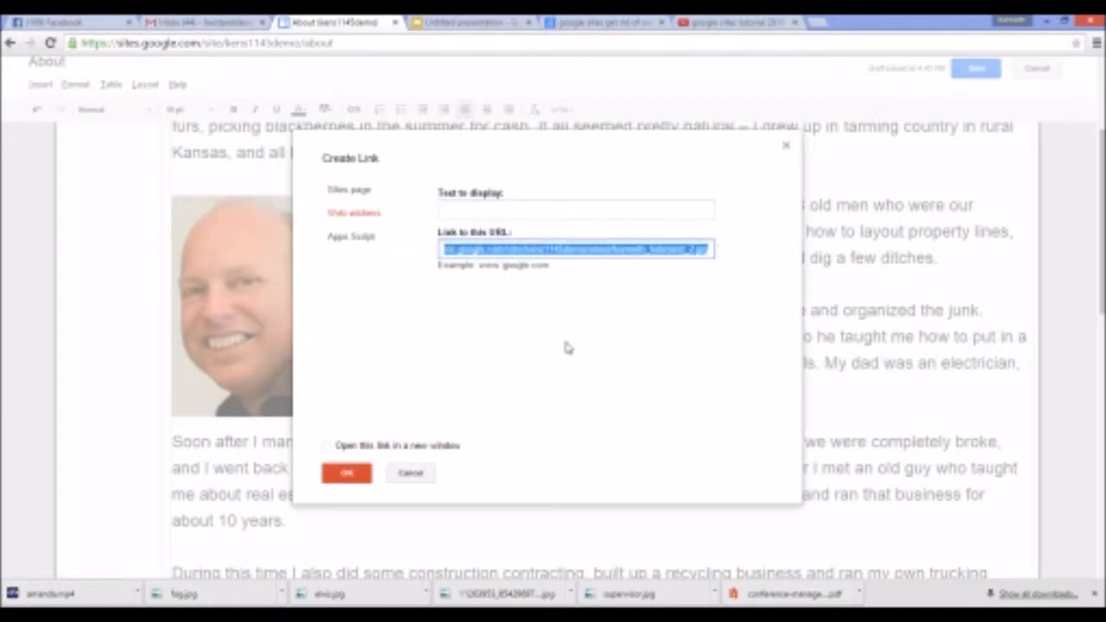
{"action": "type", "text": "h"}
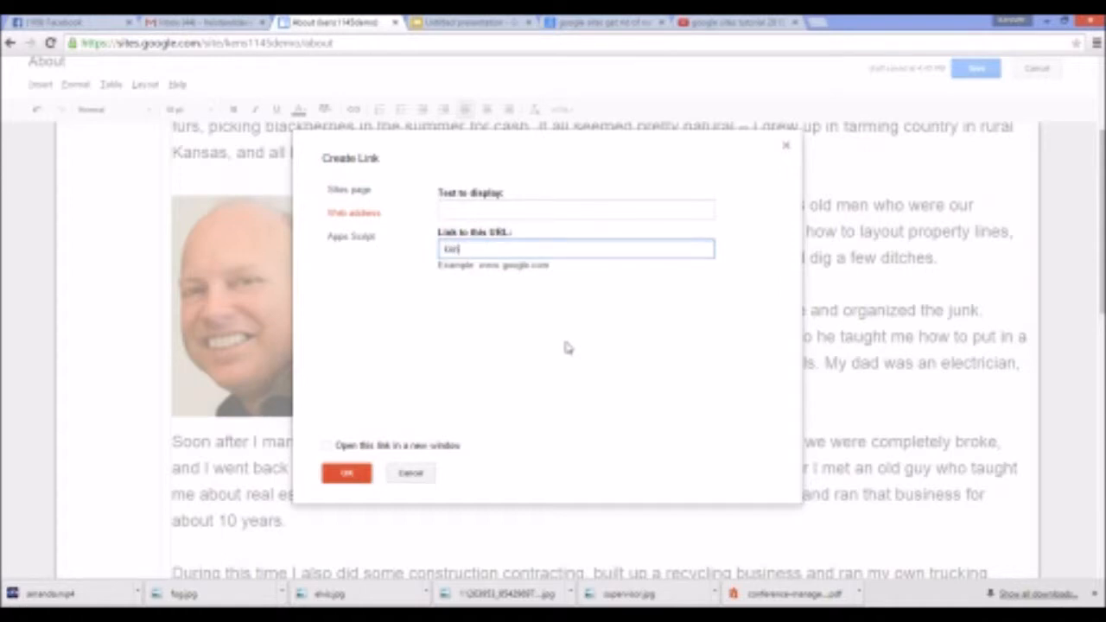
{"action": "type", "text": "enhelstead.com"}
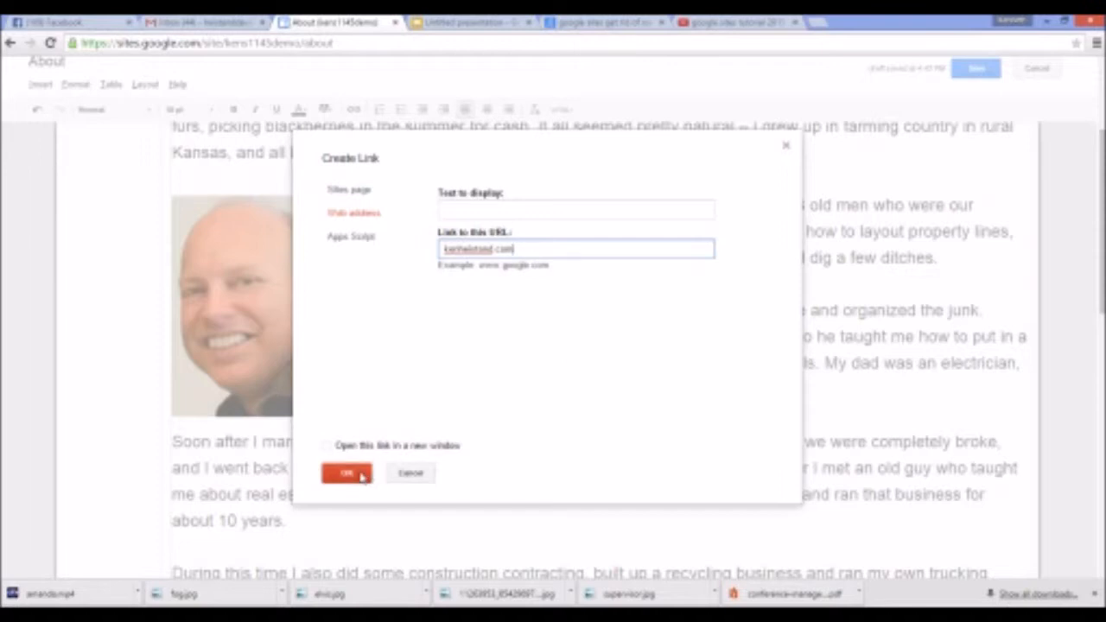
{"action": "left_click", "coordinate": [326, 446]}
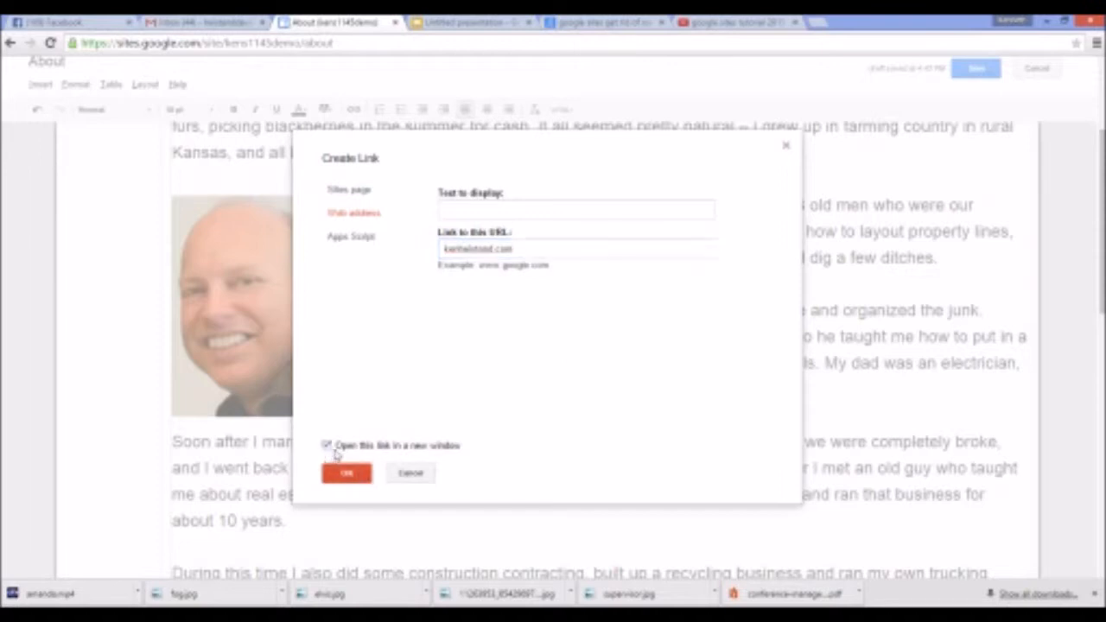
{"action": "left_click", "coordinate": [348, 476]}
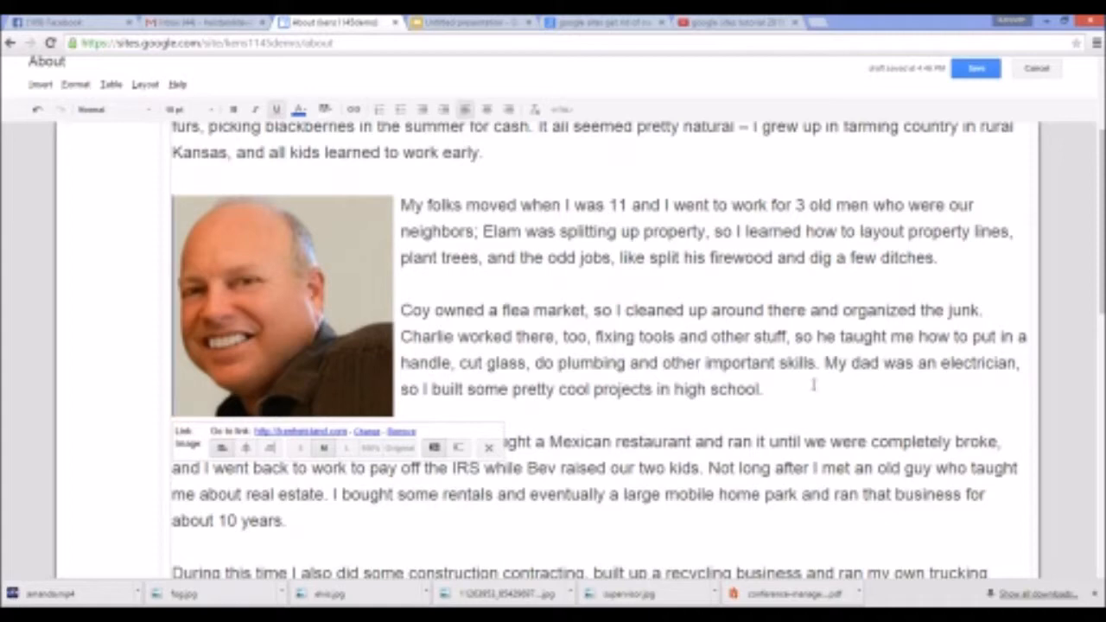
{"action": "scroll", "coordinate": [893, 417], "scroll_direction": "up", "scroll_amount": 3}
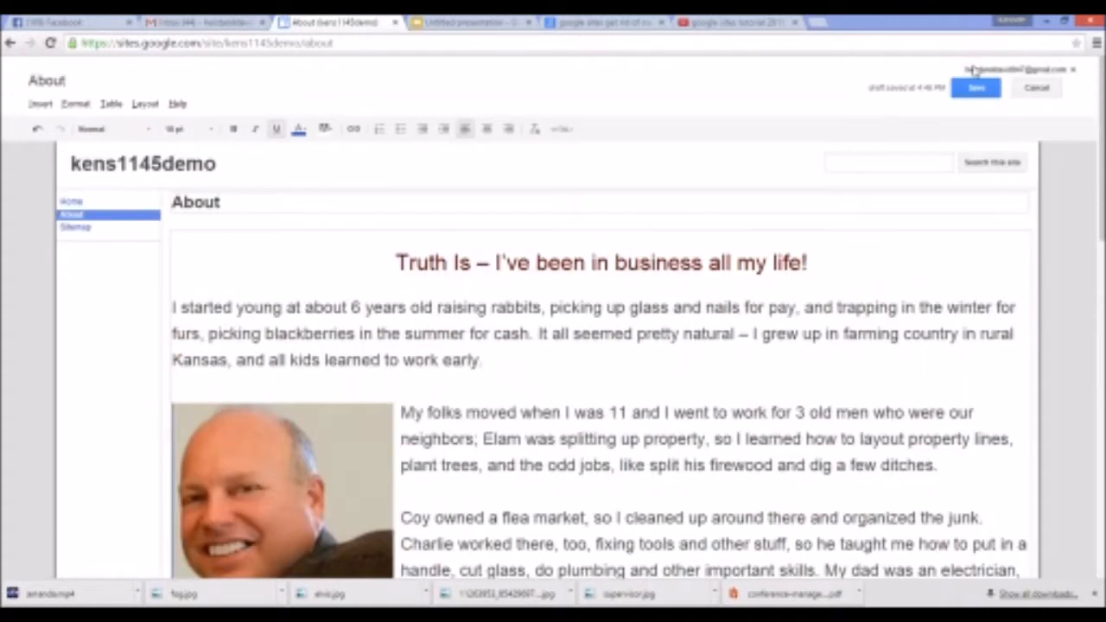
{"action": "left_click", "coordinate": [977, 89]}
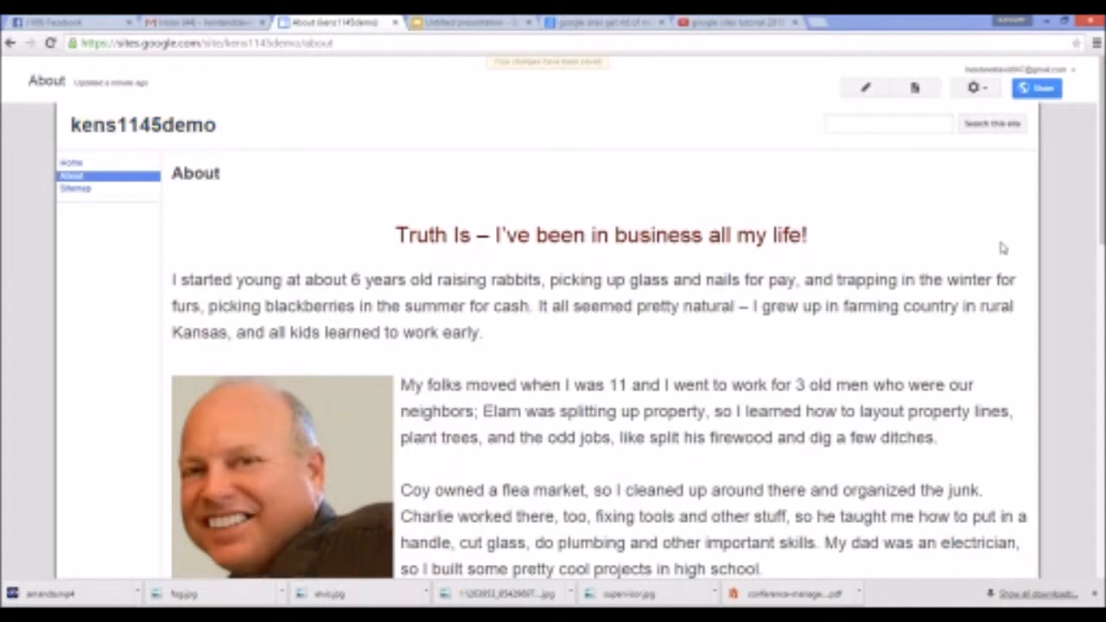
Step: Turn off showing the site name at the top of pages in the general site settings and save
{"action": "left_click", "coordinate": [980, 88]}
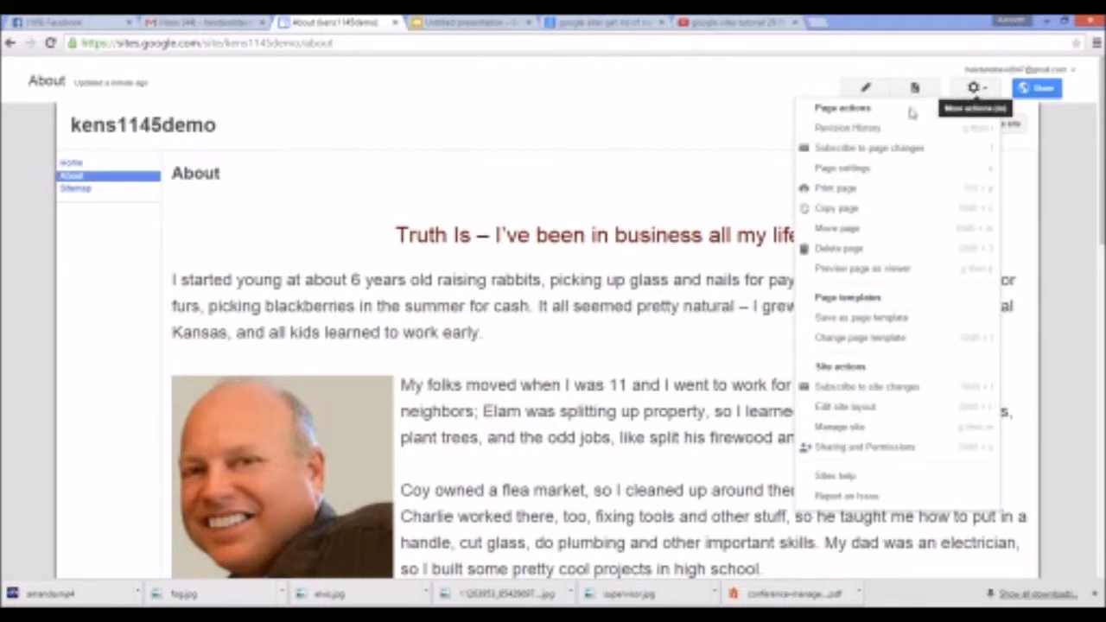
{"action": "left_click", "coordinate": [839, 429]}
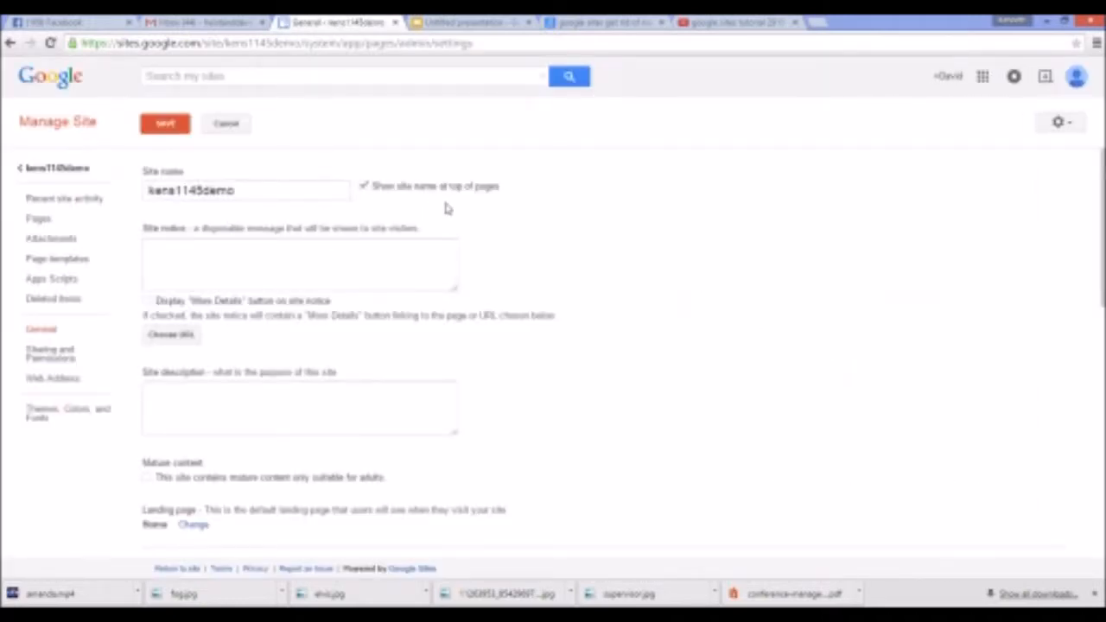
{"action": "left_click", "coordinate": [162, 190]}
{"action": "left_click", "coordinate": [363, 188]}
{"action": "left_click", "coordinate": [167, 127]}
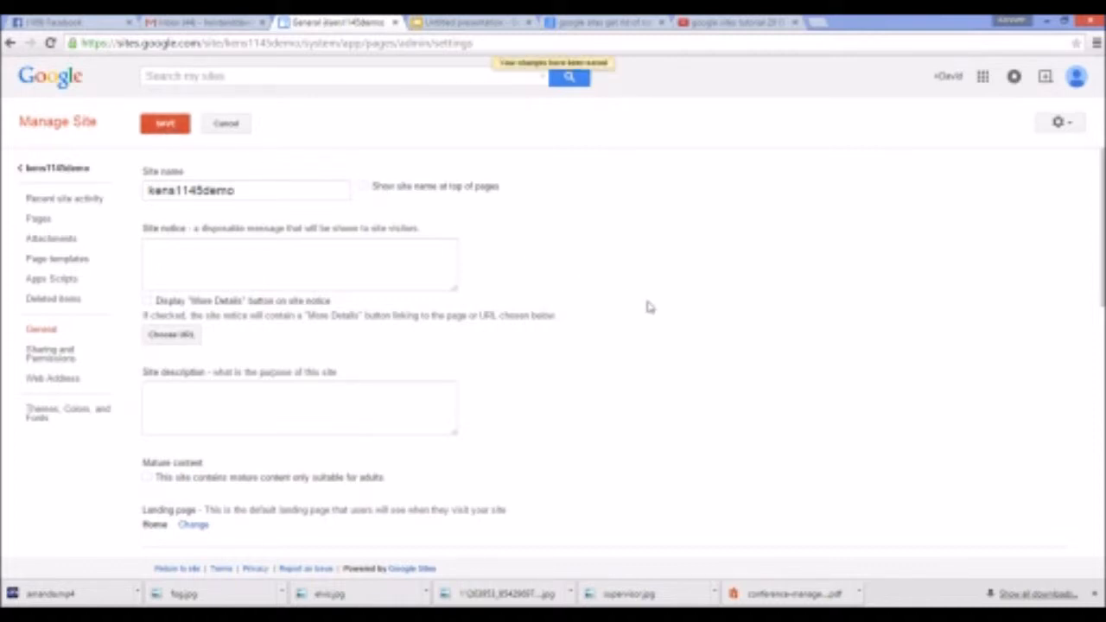
Step: Return to the site's About page and briefly view the week 9 notes in Notepad
{"action": "left_click", "coordinate": [61, 170]}
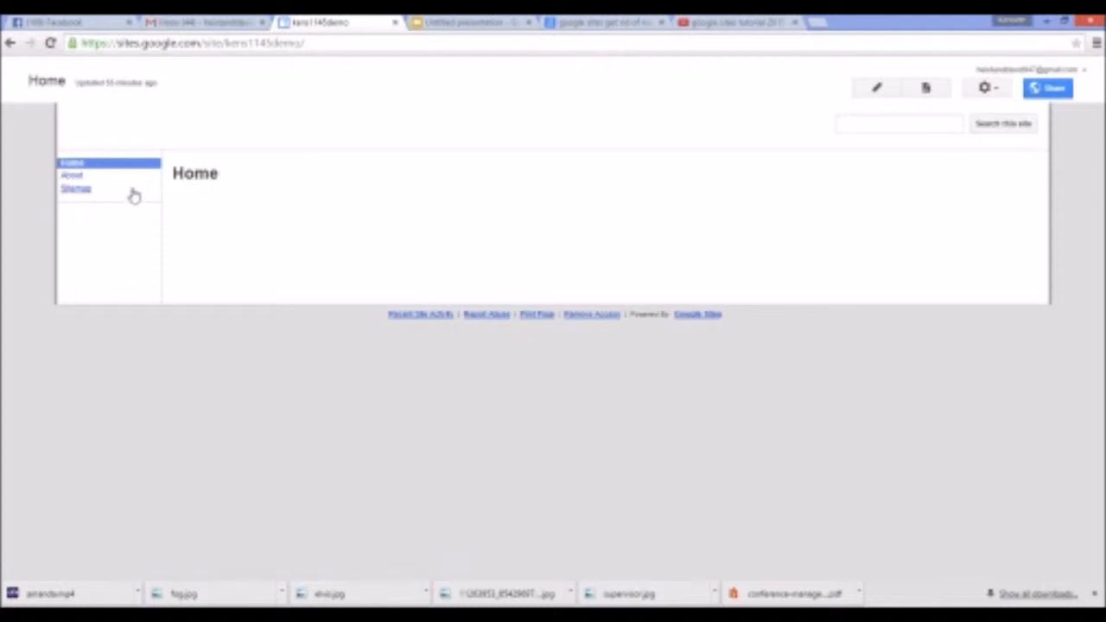
{"action": "left_click", "coordinate": [76, 176]}
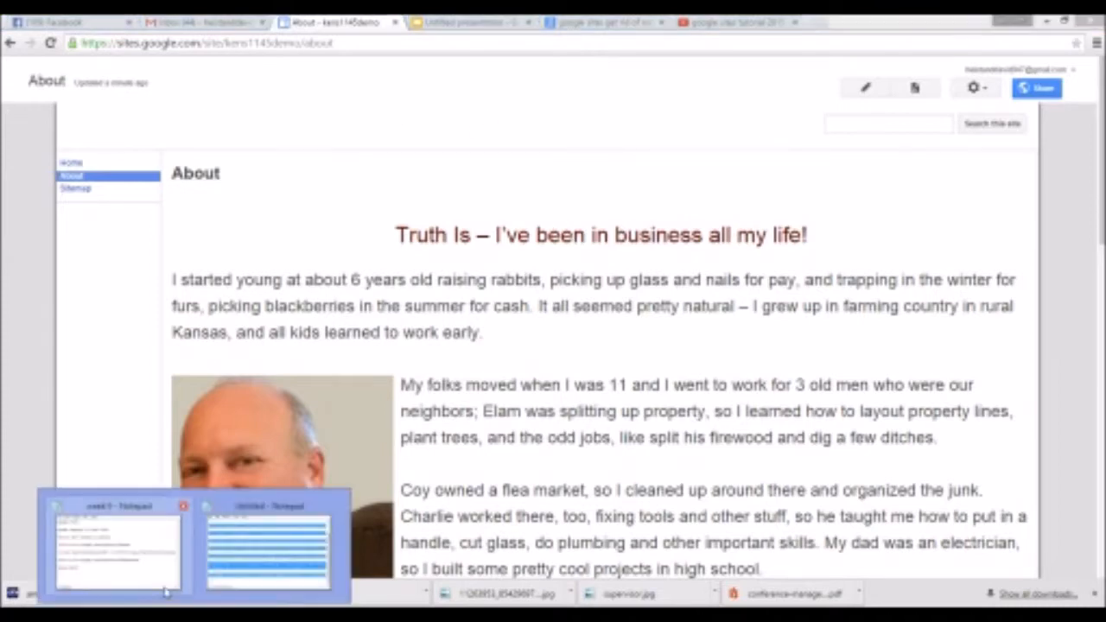
{"action": "left_click", "coordinate": [183, 510]}
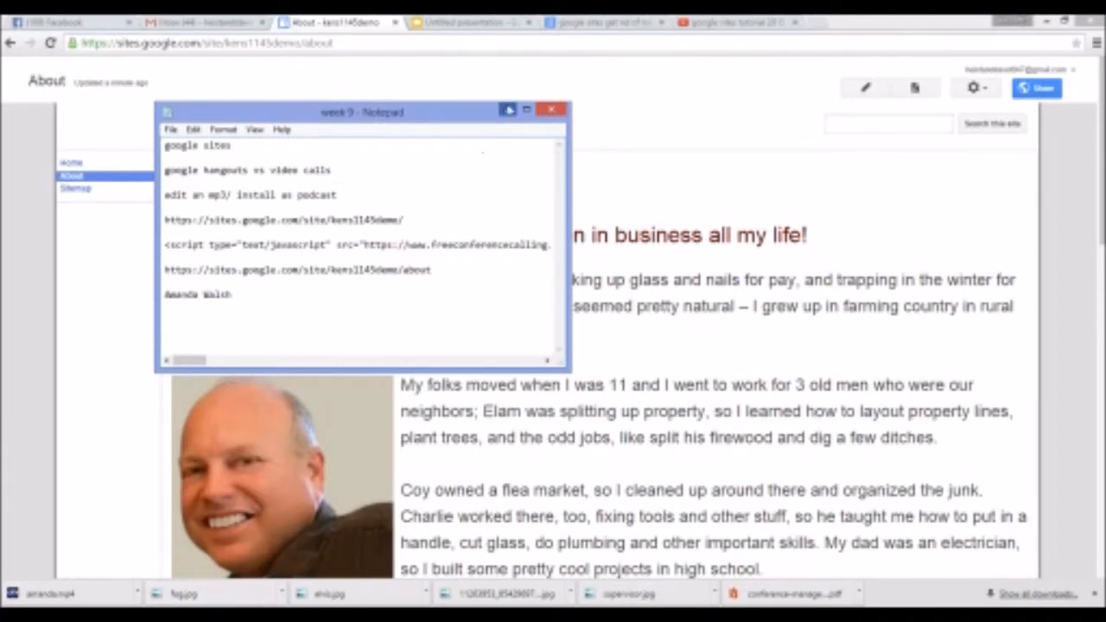
{"action": "left_click", "coordinate": [507, 111]}
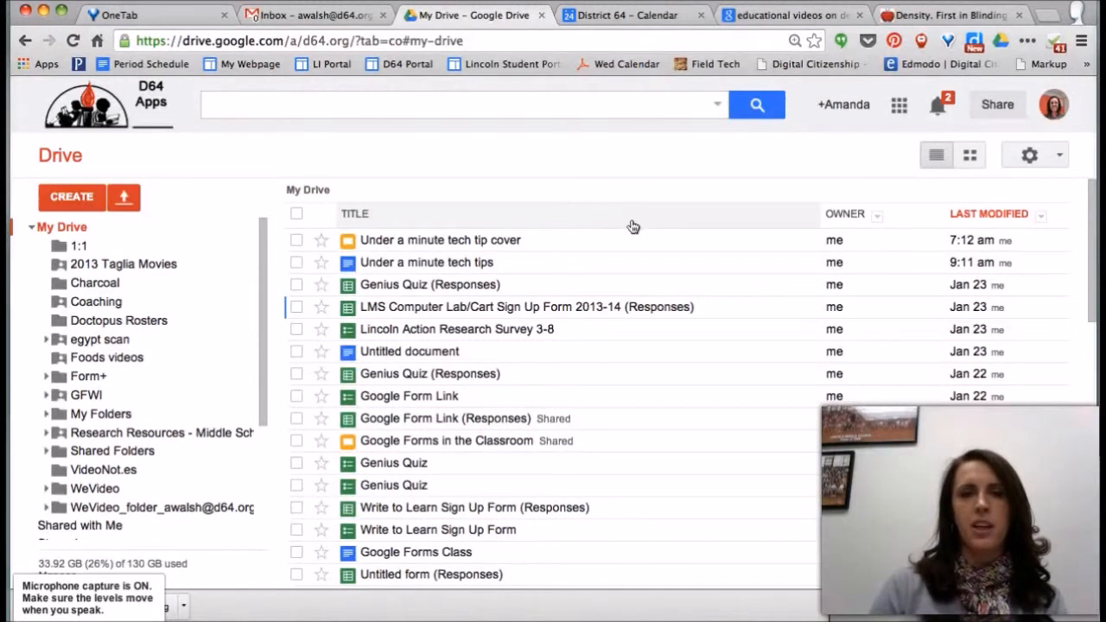
Step: Switch from Google Drive to Google Sites and start creating a new site
{"action": "left_click", "coordinate": [656, 212]}
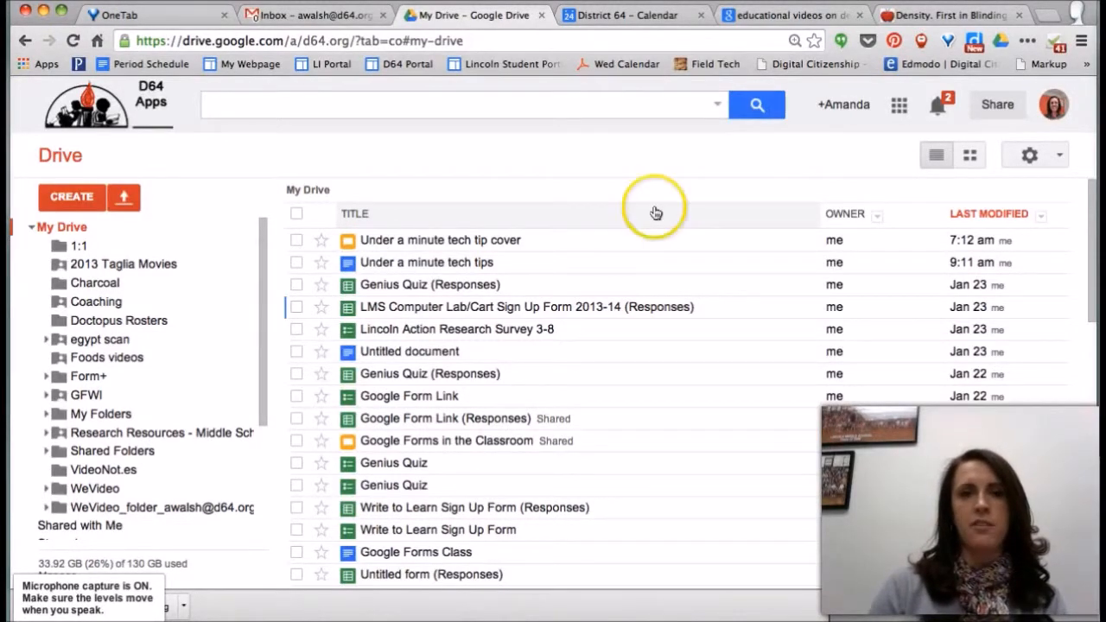
{"action": "left_click", "coordinate": [899, 105]}
{"action": "left_click", "coordinate": [1002, 298]}
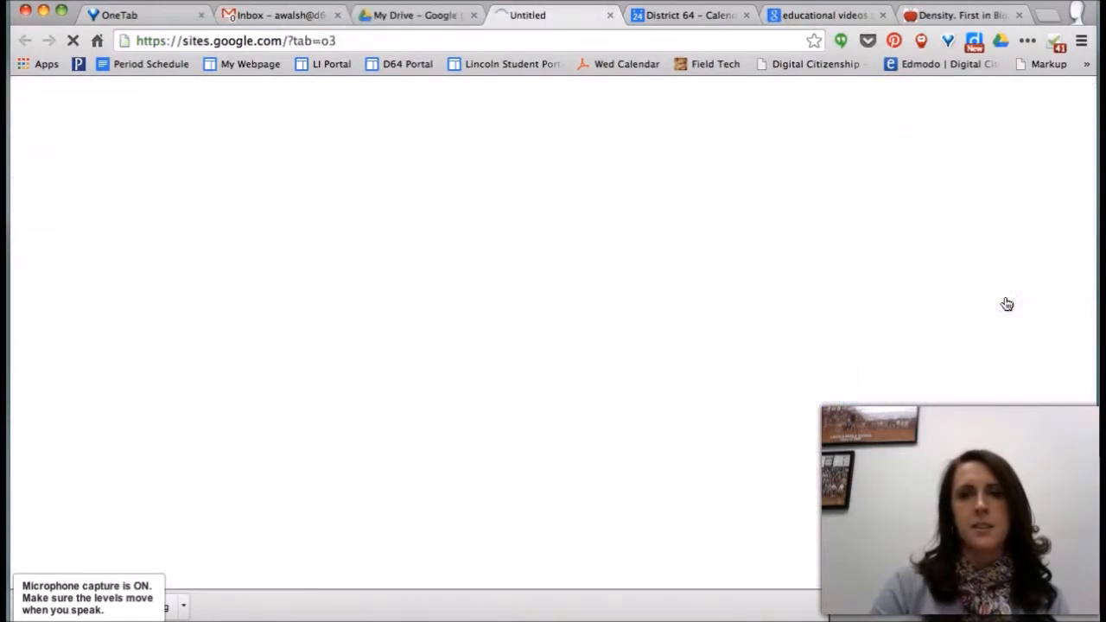
{"action": "left_click", "coordinate": [69, 220]}
{"action": "left_click", "coordinate": [69, 218]}
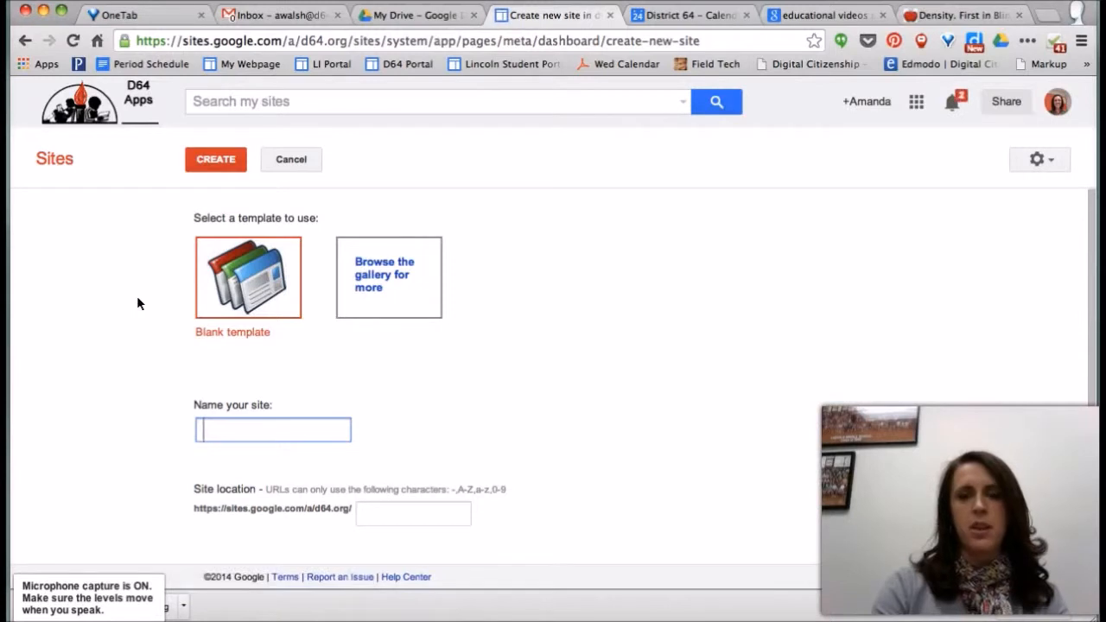
Step: Create a new site named Leukemia from the blank template using the Open Sky theme
{"action": "type", "text": "Leukemia"}
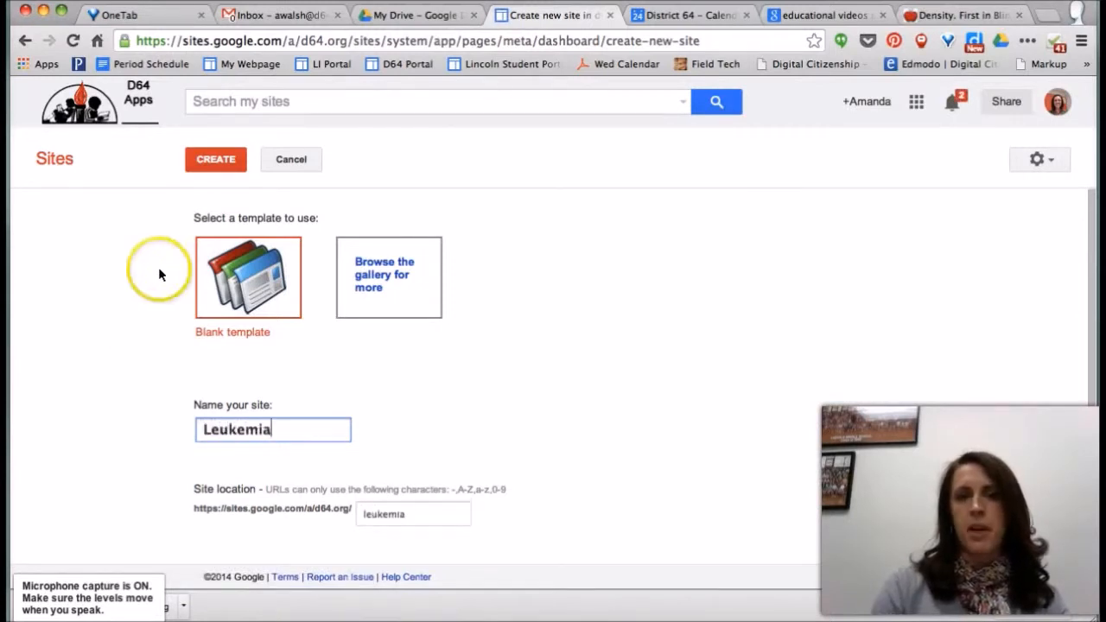
{"action": "scroll", "coordinate": [339, 407], "scroll_direction": "down", "scroll_amount": 2}
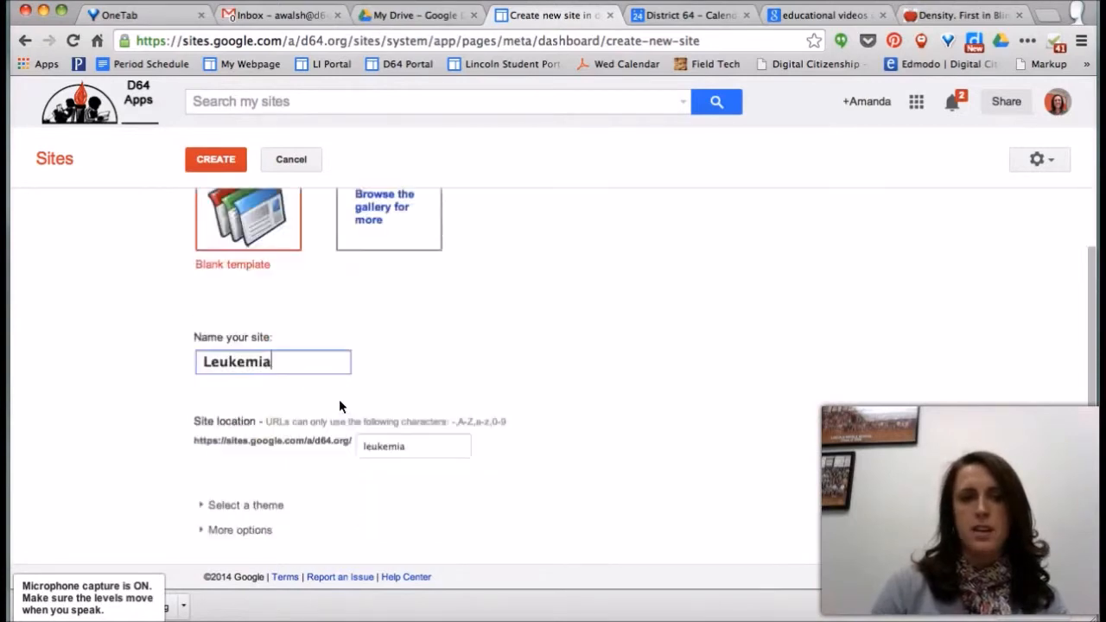
{"action": "left_click", "coordinate": [208, 506]}
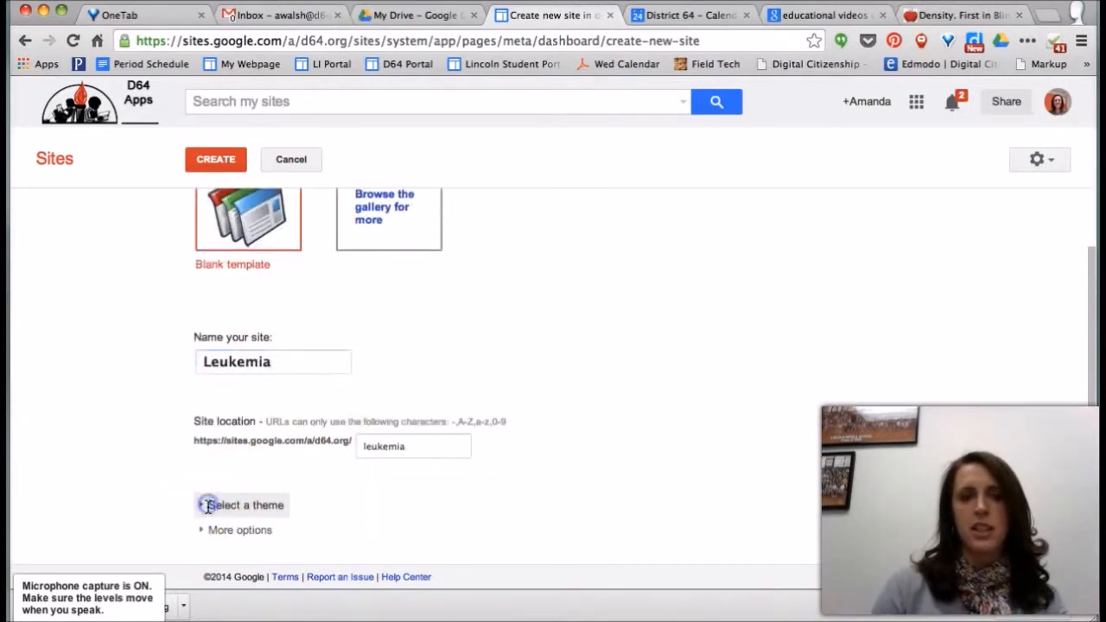
{"action": "scroll", "coordinate": [476, 390], "scroll_direction": "down", "scroll_amount": 4}
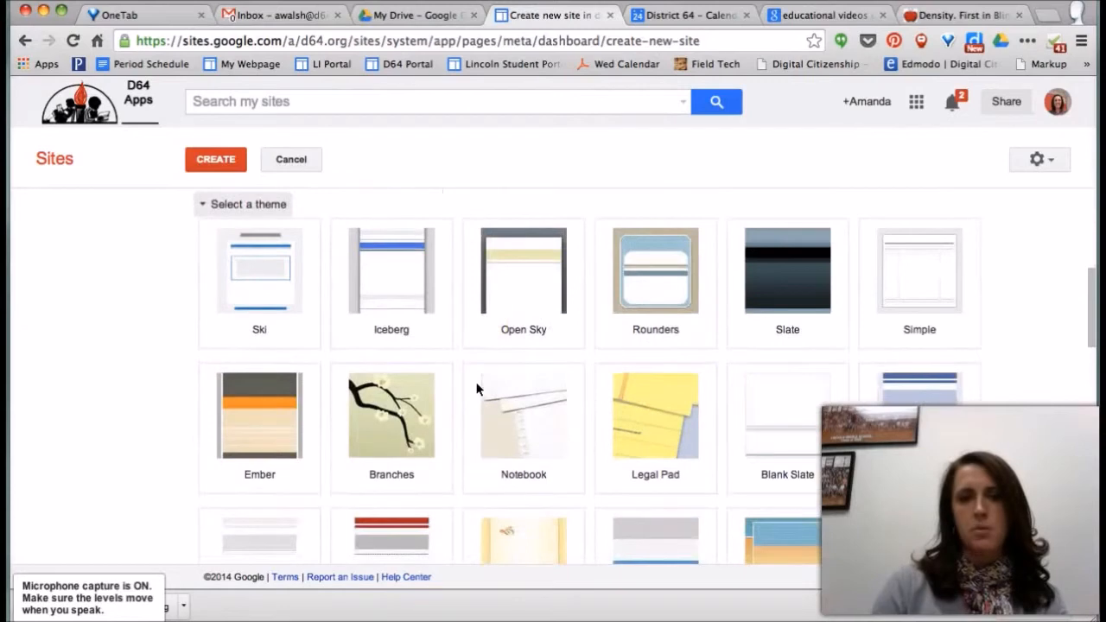
{"action": "scroll", "coordinate": [476, 386], "scroll_direction": "down", "scroll_amount": 1}
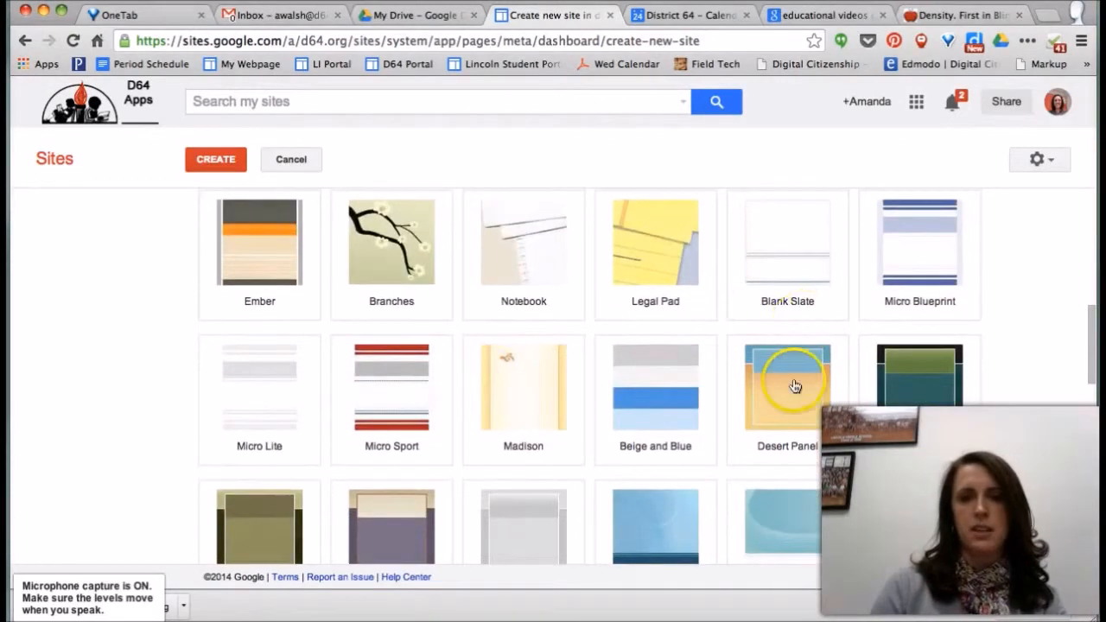
{"action": "scroll", "coordinate": [797, 302], "scroll_direction": "up", "scroll_amount": 4}
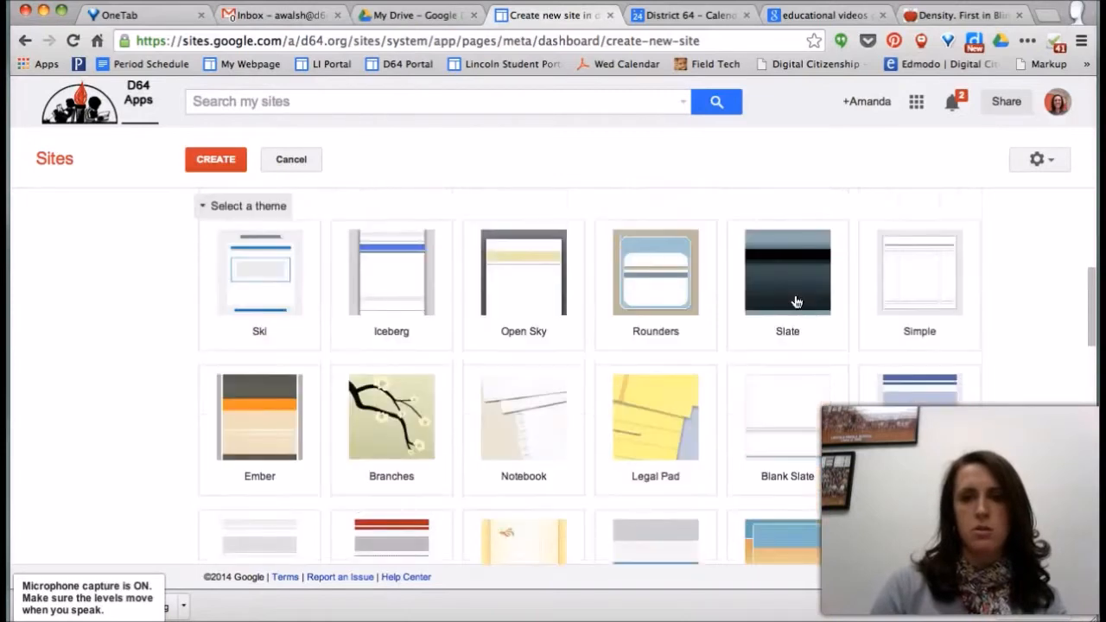
{"action": "scroll", "coordinate": [796, 301], "scroll_direction": "up", "scroll_amount": 1}
{"action": "left_click", "coordinate": [529, 334]}
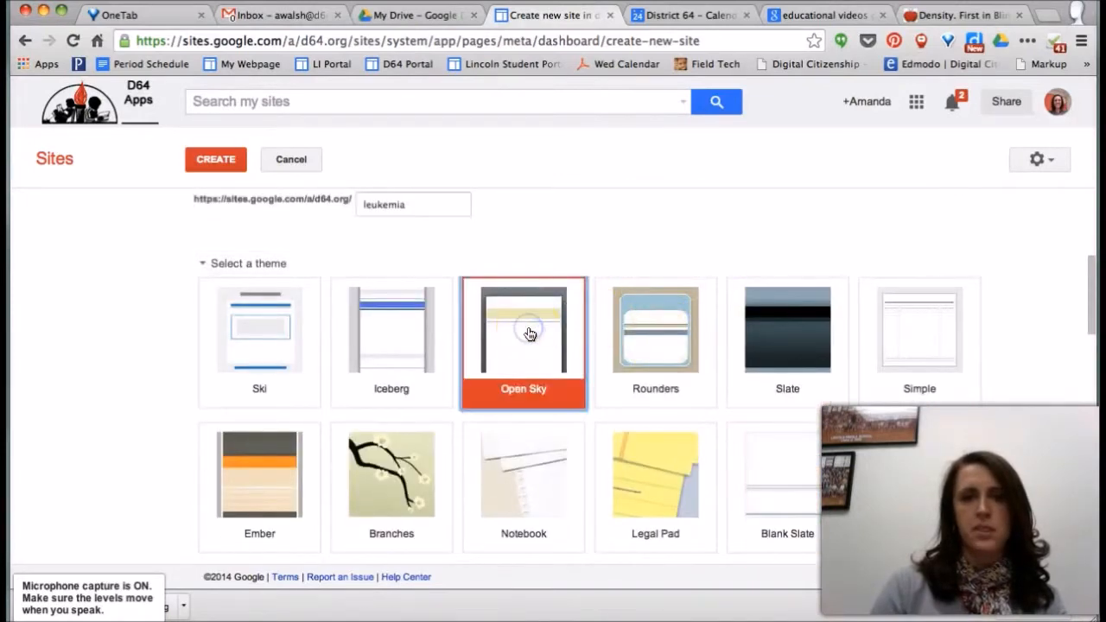
{"action": "left_click", "coordinate": [207, 159]}
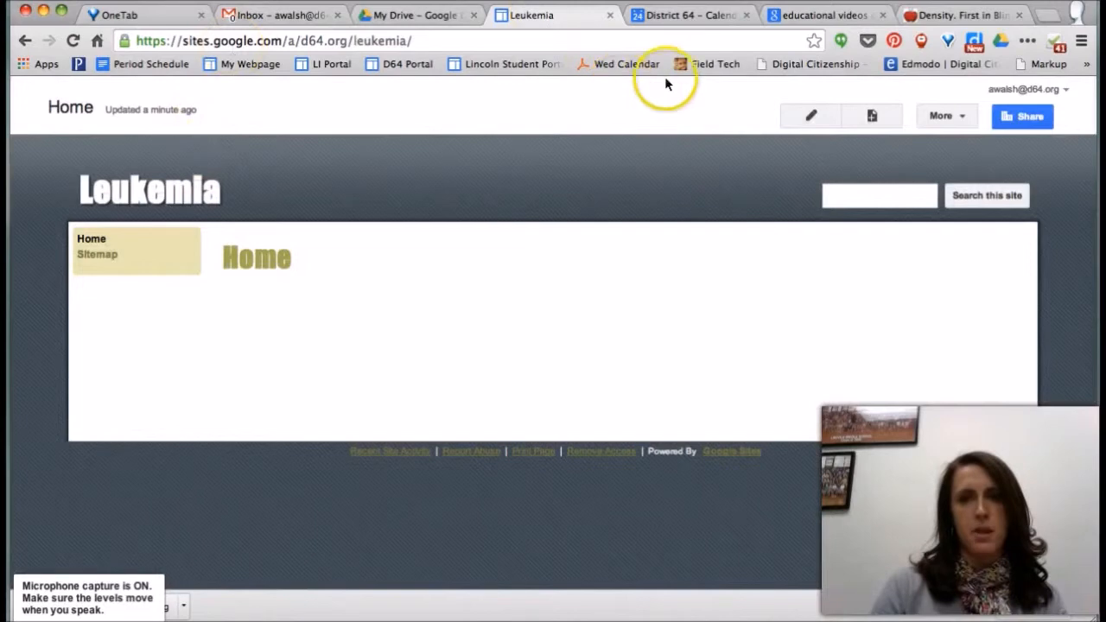
Step: Edit the Home page and enter the body text "Leukemia is ......"
{"action": "left_click", "coordinate": [811, 123]}
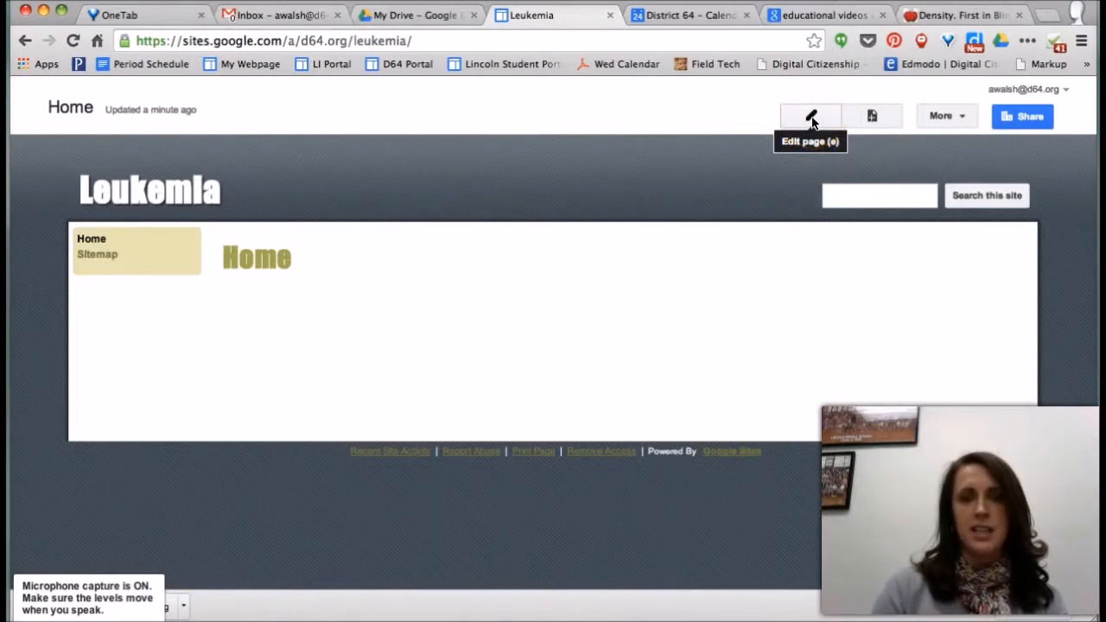
{"action": "left_click", "coordinate": [811, 123]}
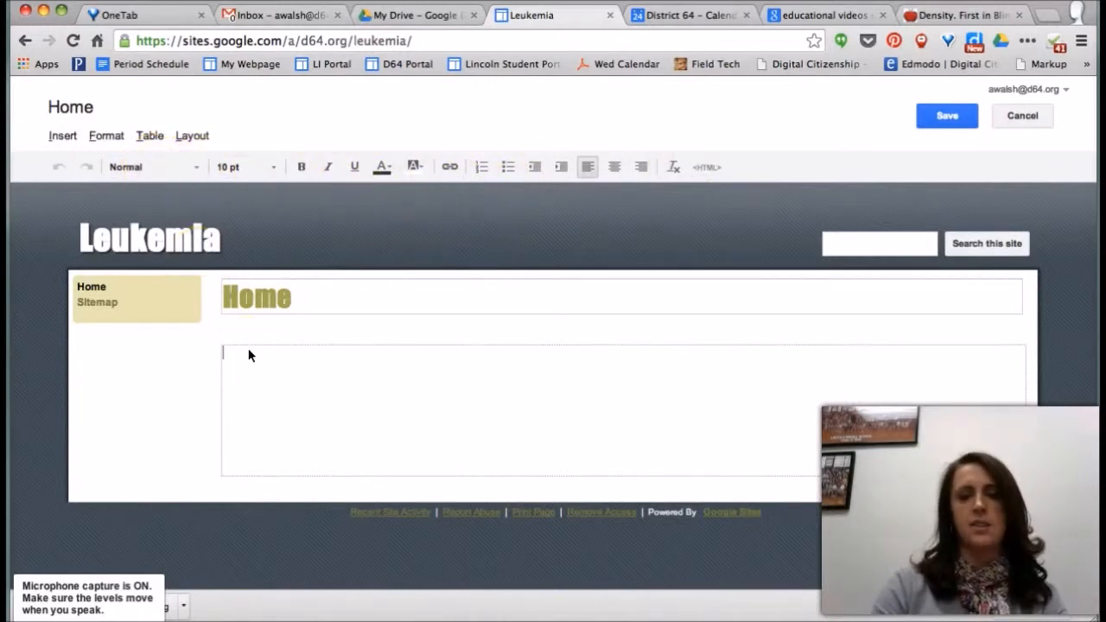
{"action": "type", "text": "ia is ......"}
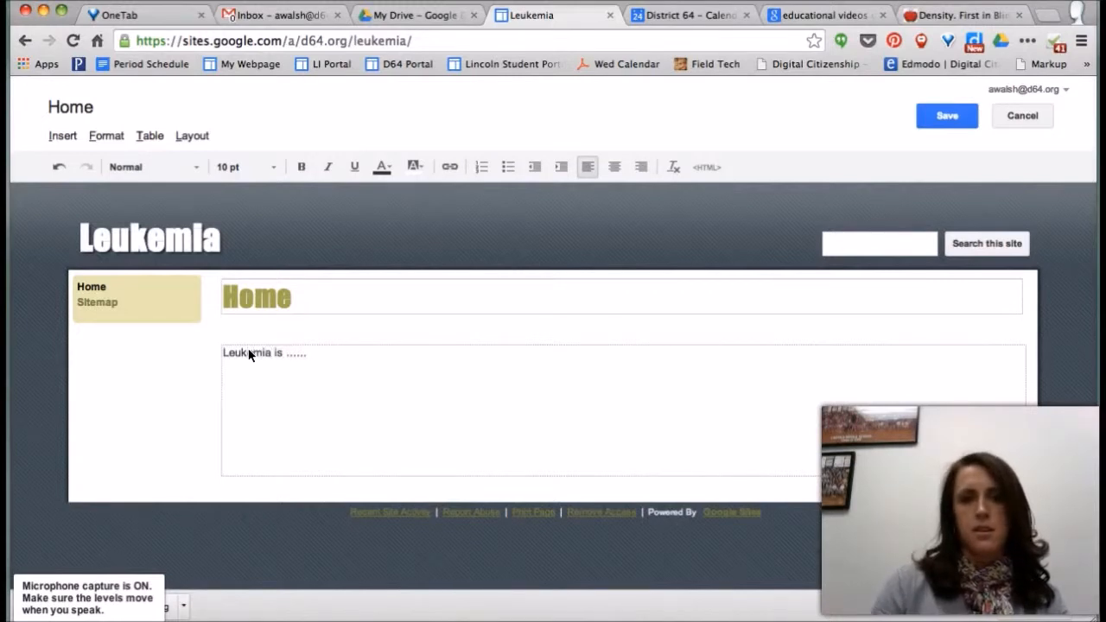
Step: Format the "Leukemia is ......" text at 18 pt in red
{"action": "left_click", "coordinate": [329, 353]}
{"action": "left_click_drag", "start_coordinate": [329, 353], "coordinate": [207, 350]}
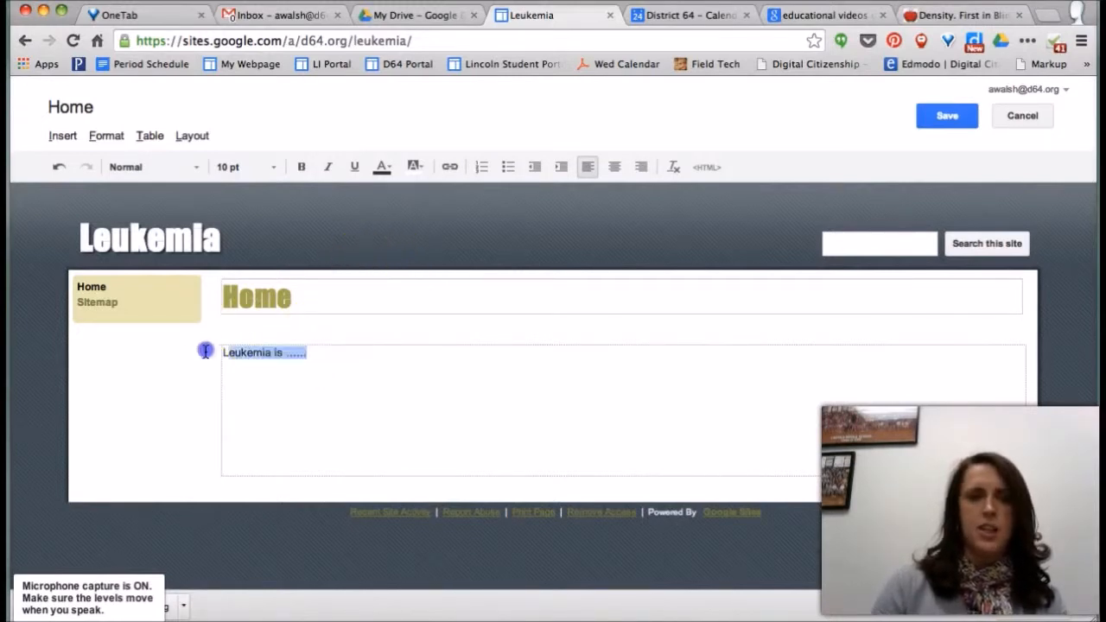
{"action": "left_click", "coordinate": [273, 166]}
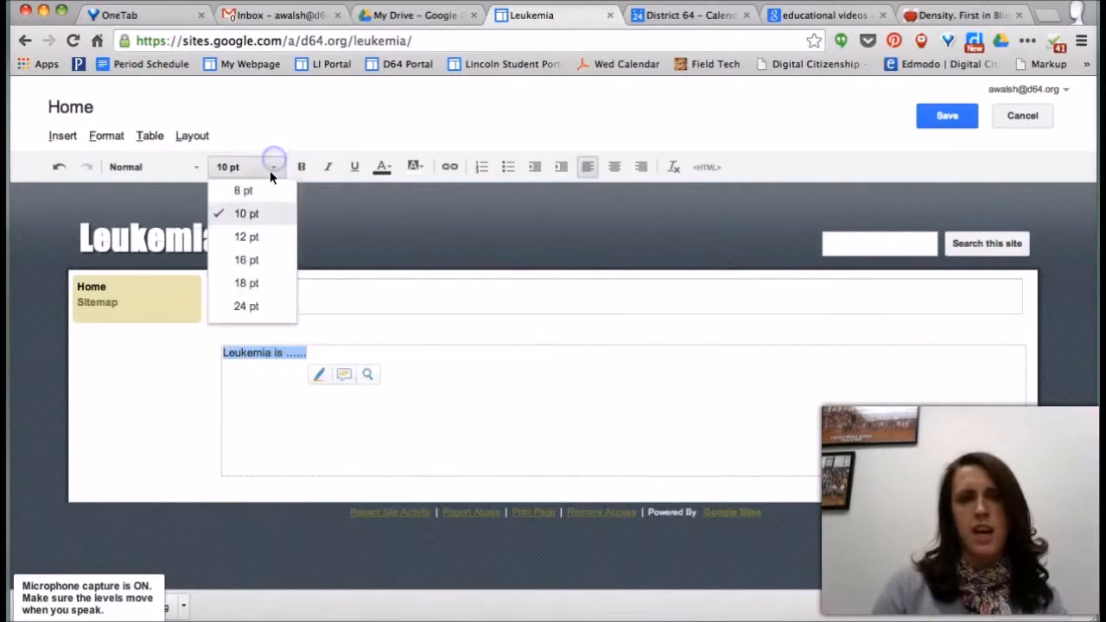
{"action": "left_click", "coordinate": [263, 283]}
{"action": "left_click", "coordinate": [382, 167]}
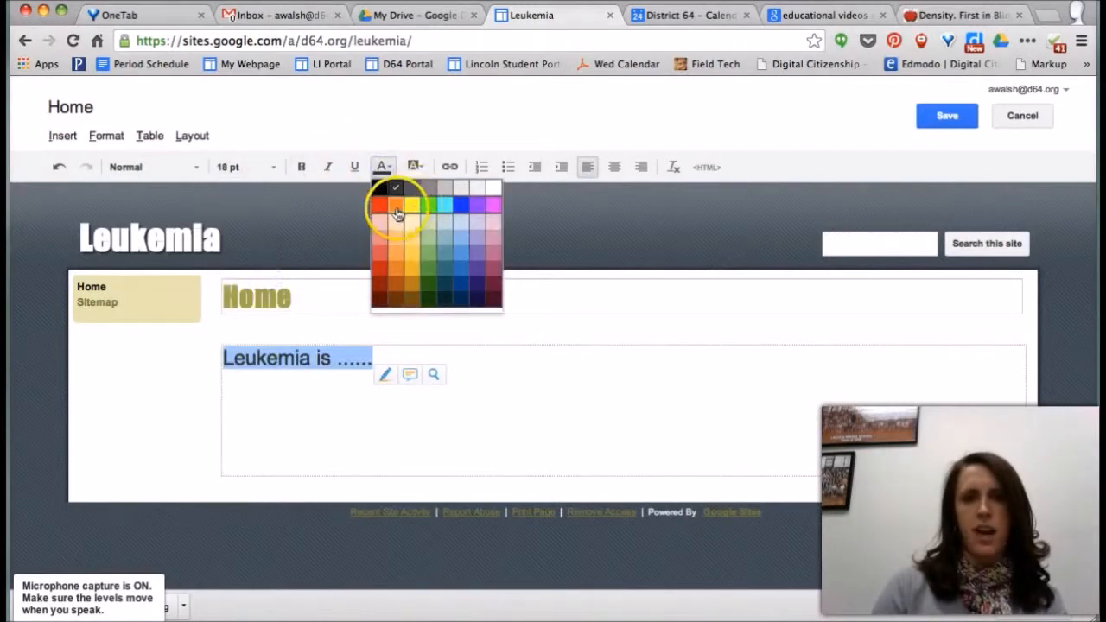
{"action": "left_click", "coordinate": [383, 209]}
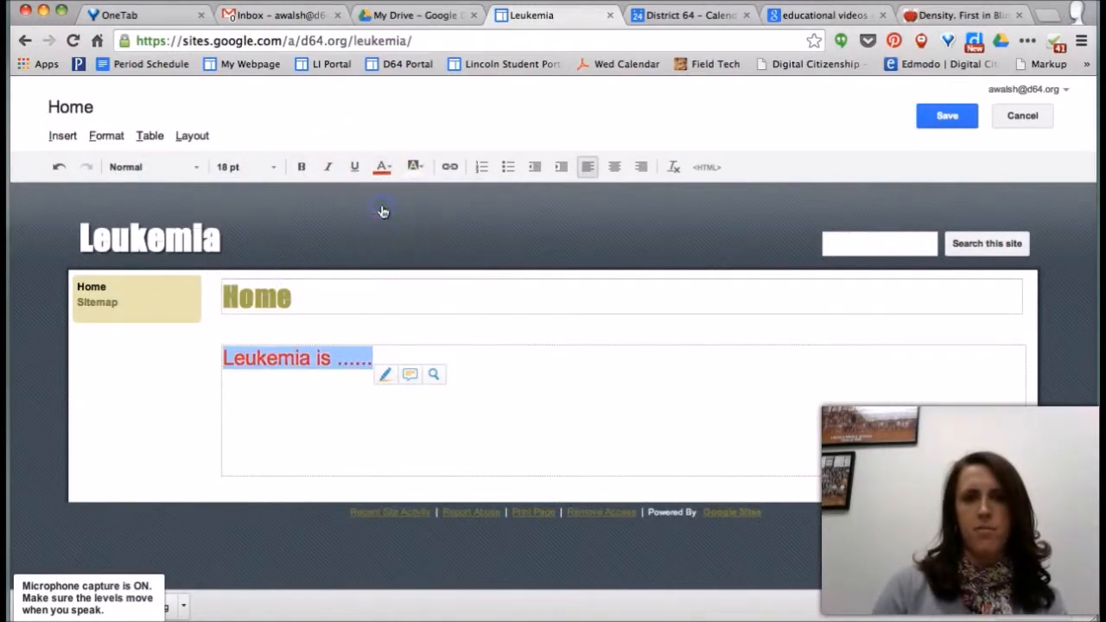
{"action": "left_click", "coordinate": [450, 169]}
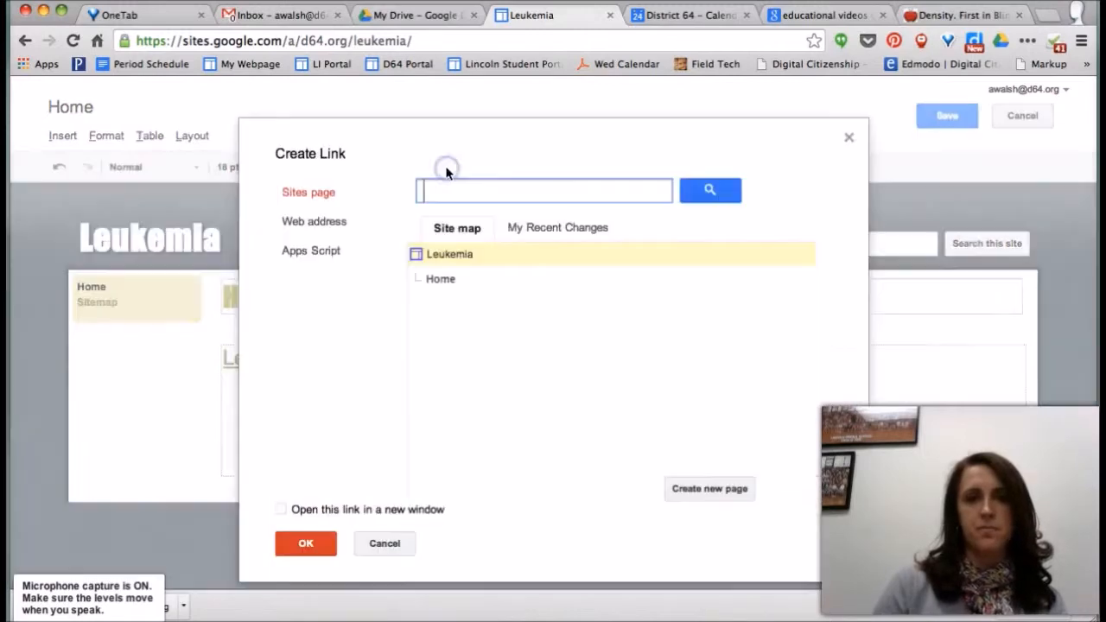
{"action": "left_click", "coordinate": [326, 224]}
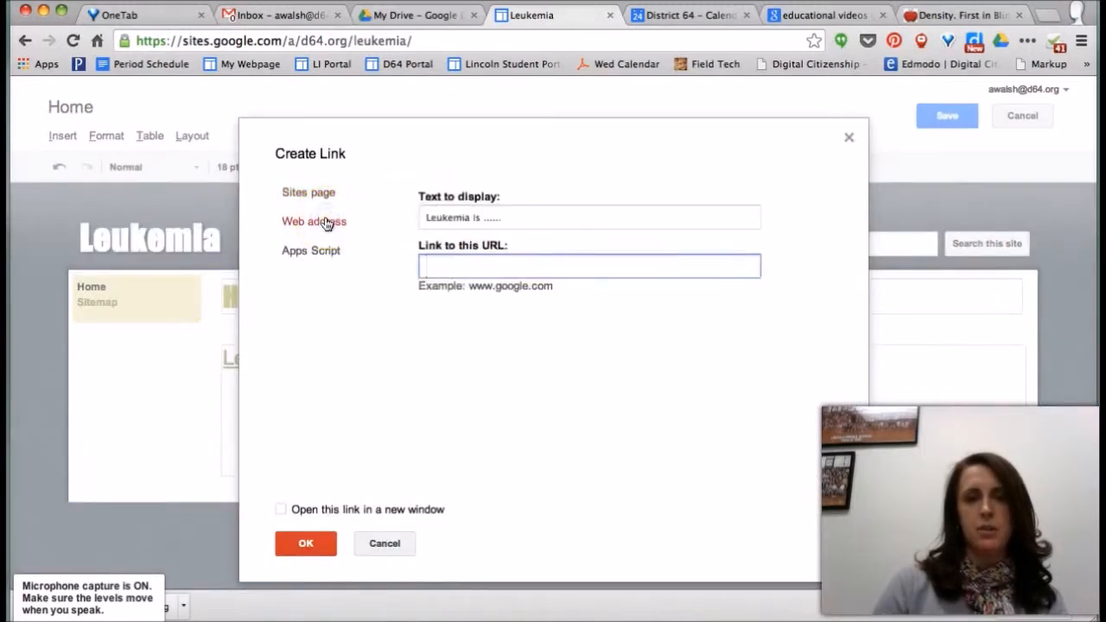
{"action": "type", "text": "www.google"}
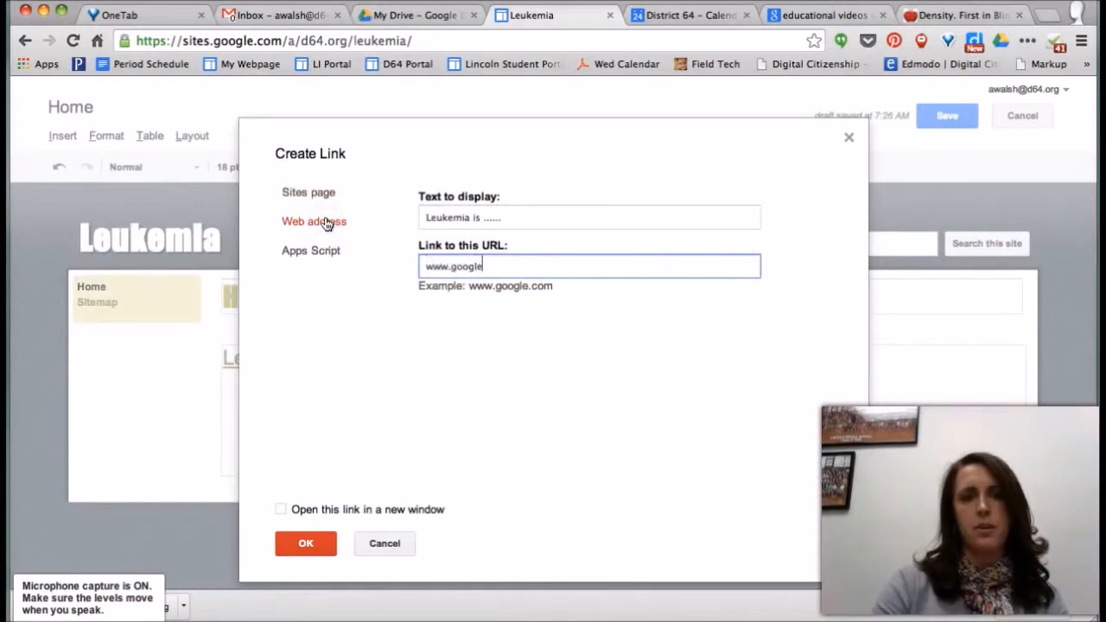
{"action": "type", "text": ".com"}
{"action": "left_click", "coordinate": [307, 542]}
{"action": "left_click", "coordinate": [299, 356]}
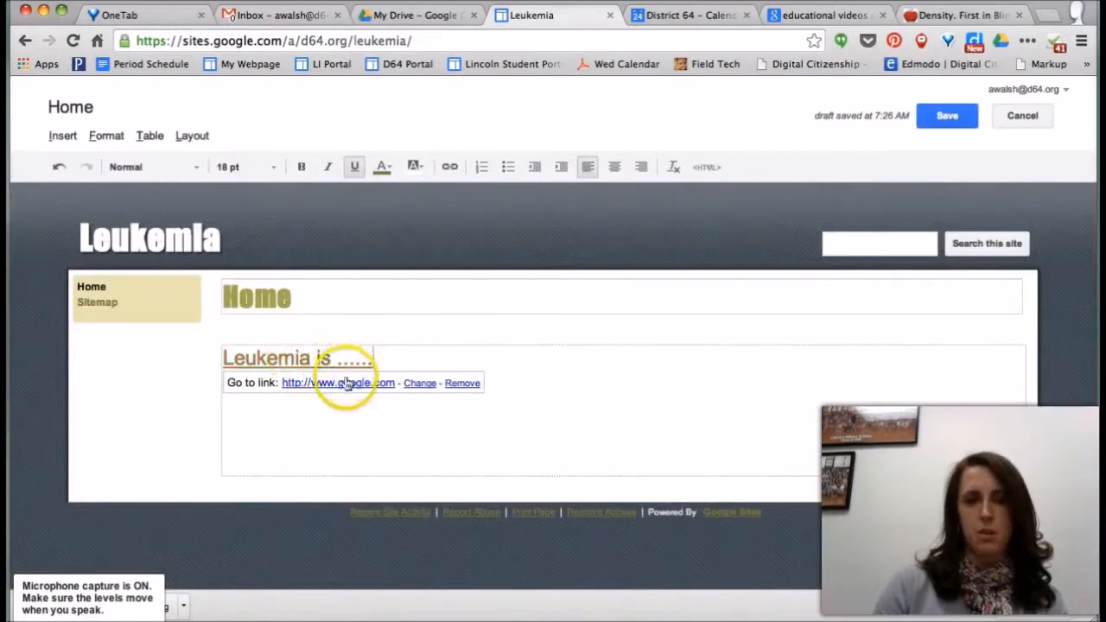
Step: Change the Home page layout to the Two column option, not the simple version
{"action": "left_click", "coordinate": [193, 135]}
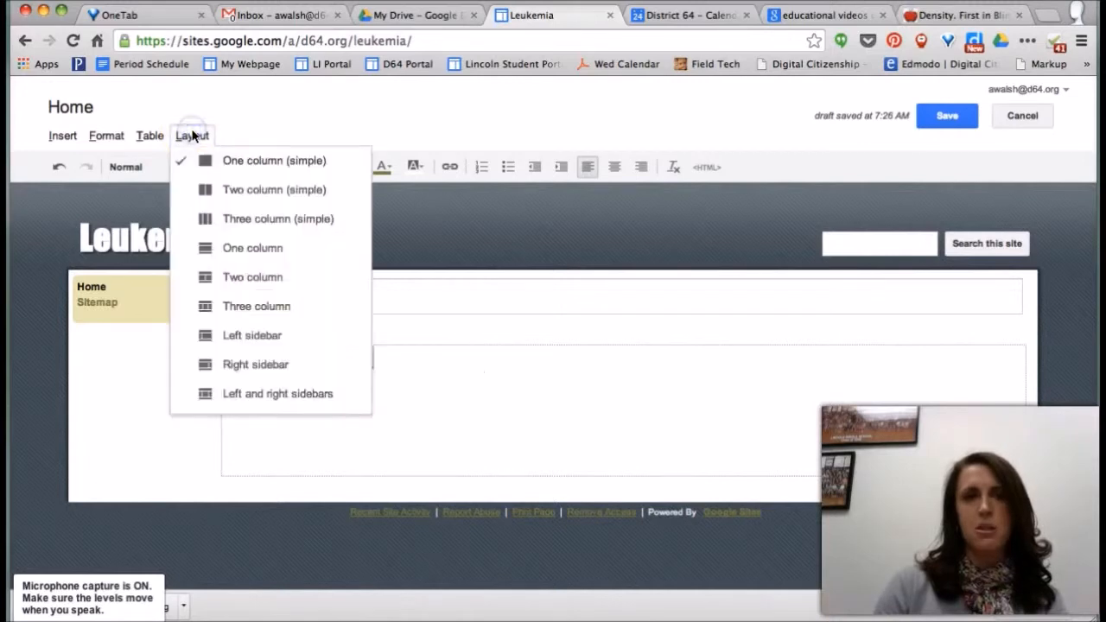
{"action": "left_click", "coordinate": [231, 193]}
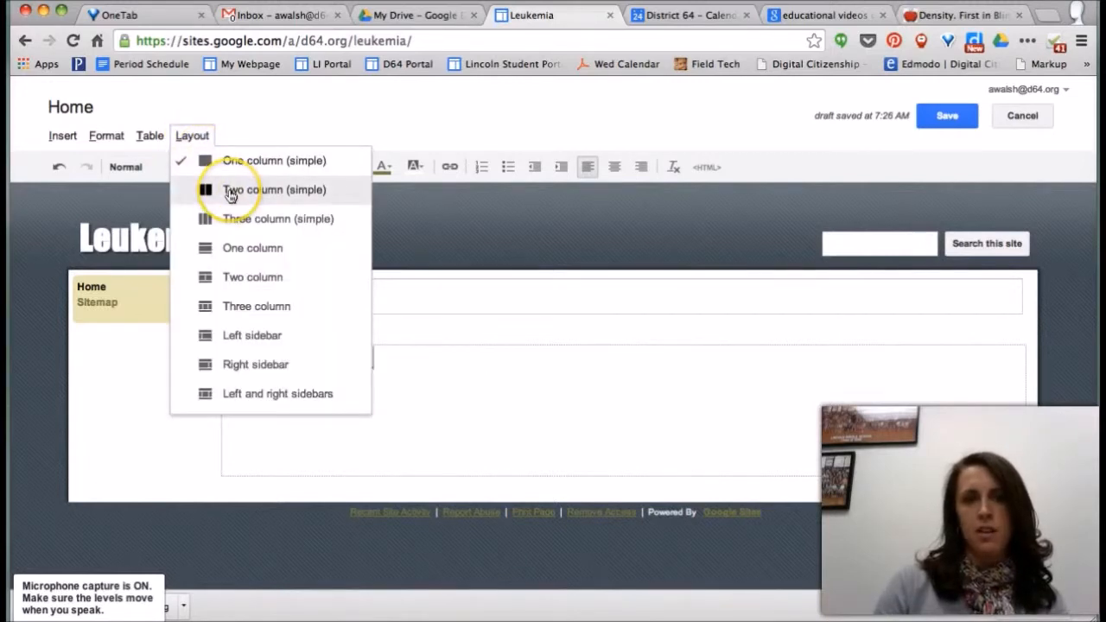
{"action": "left_click", "coordinate": [249, 277]}
{"action": "left_click", "coordinate": [284, 353]}
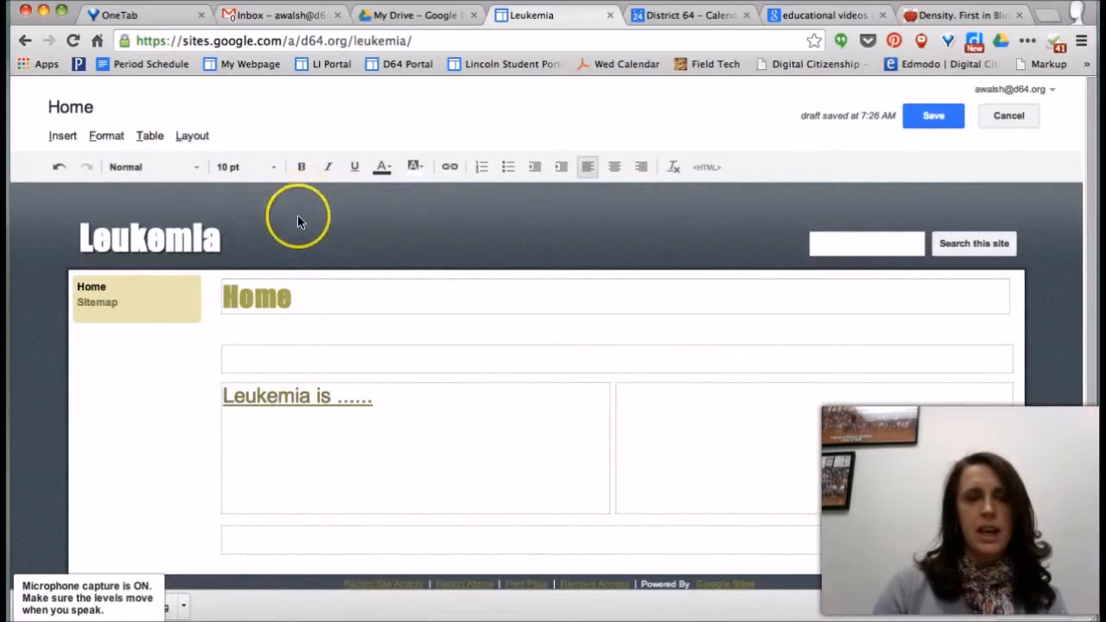
Step: Review the page editor's options for inserting content, formatting text, editing tables and choosing a layout
{"action": "left_click", "coordinate": [62, 134]}
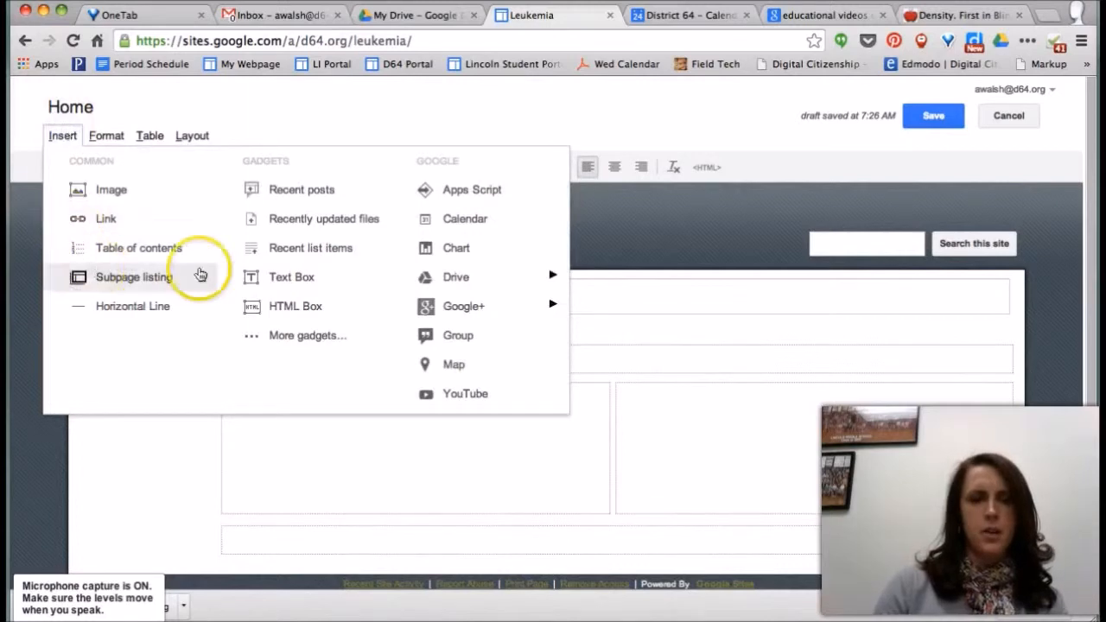
{"action": "mouse_move", "coordinate": [459, 279]}
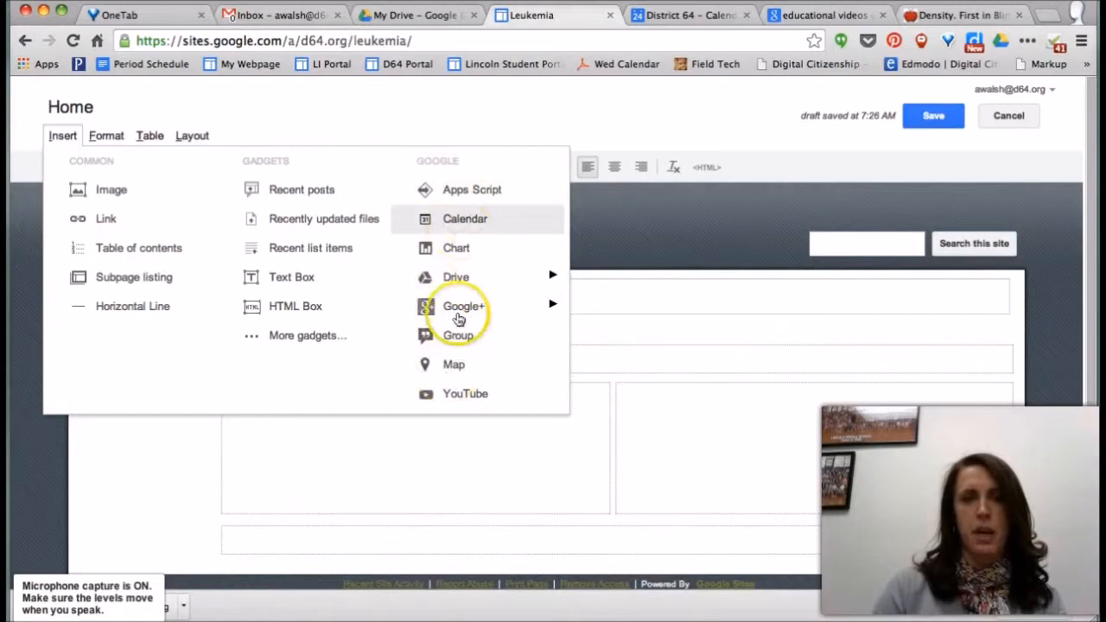
{"action": "left_click", "coordinate": [473, 200]}
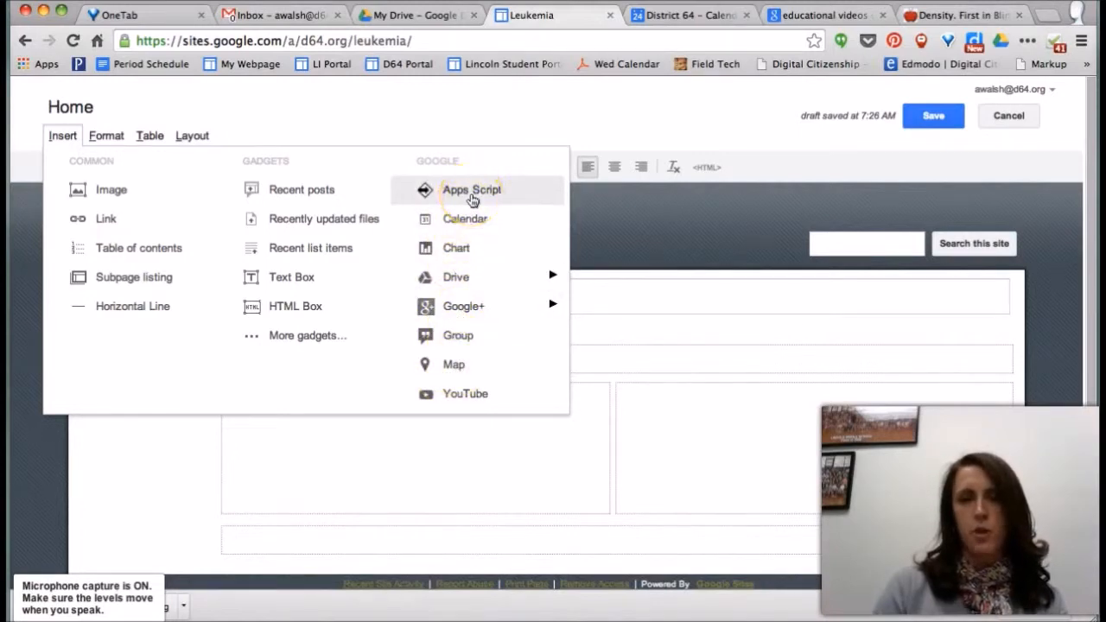
{"action": "left_click", "coordinate": [105, 134]}
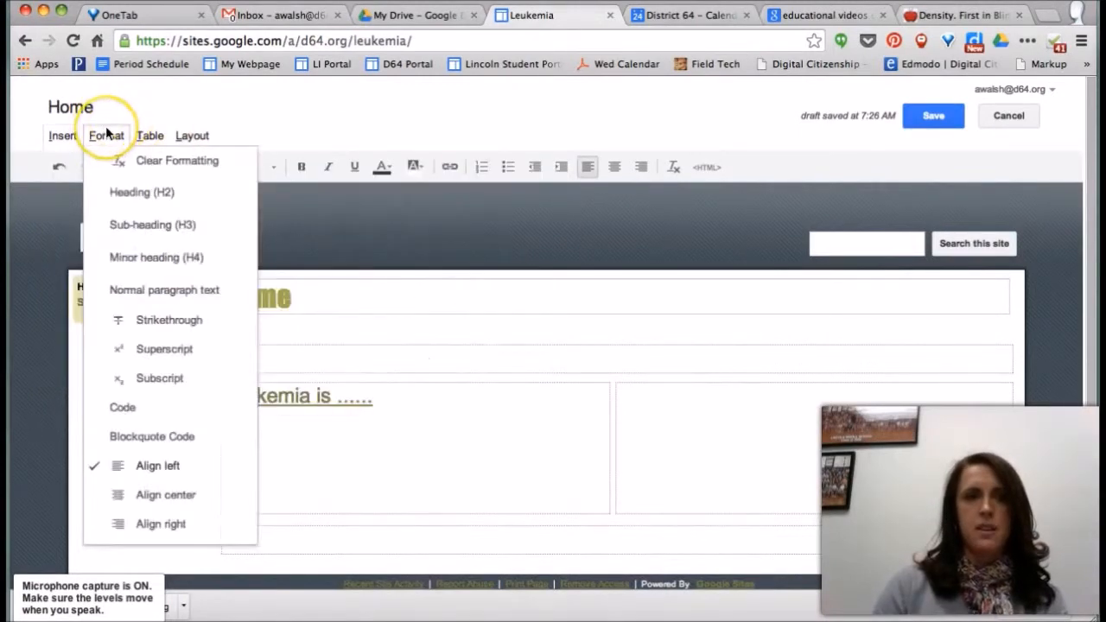
{"action": "left_click", "coordinate": [148, 134]}
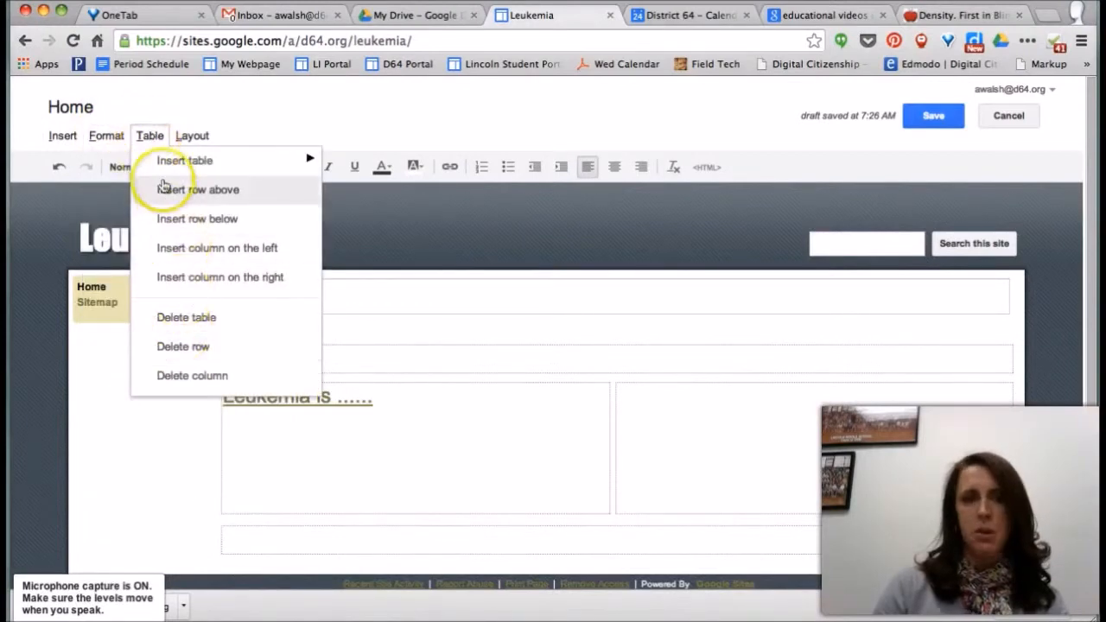
{"action": "left_click", "coordinate": [187, 140]}
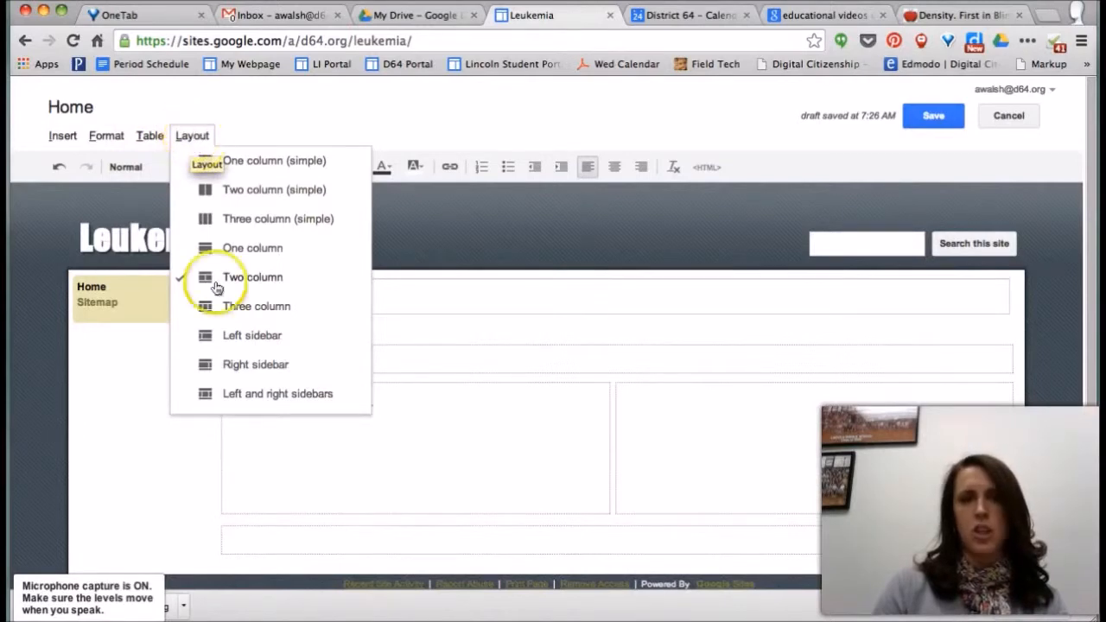
{"action": "left_click", "coordinate": [510, 243]}
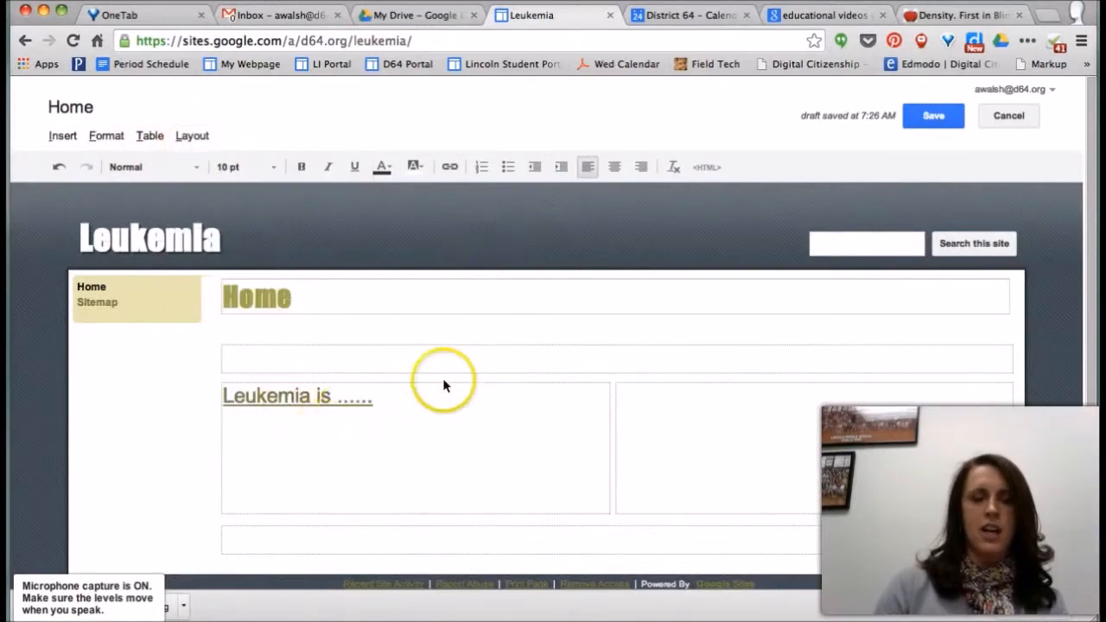
{"action": "left_click", "coordinate": [64, 137]}
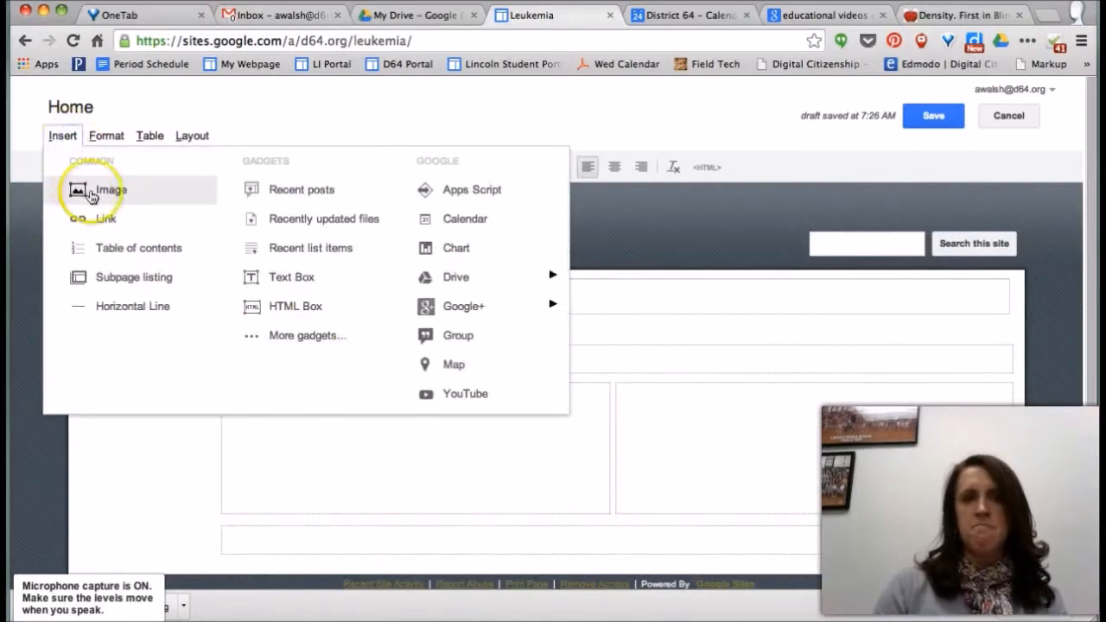
{"action": "left_click", "coordinate": [630, 309]}
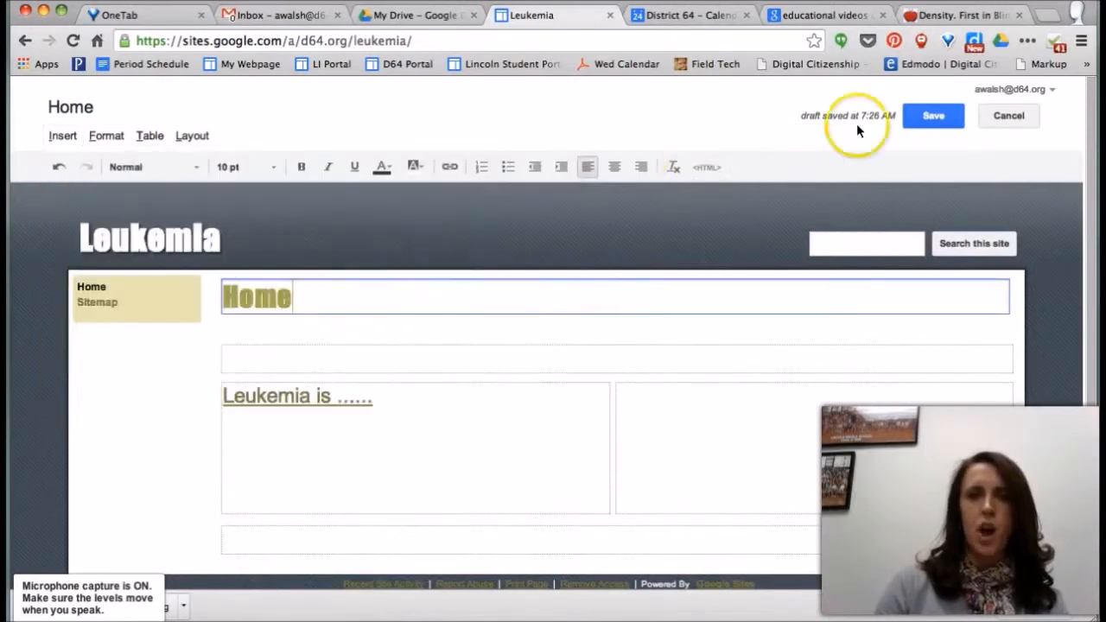
Step: Save the changes to the Home page and open it for viewing
{"action": "left_click", "coordinate": [933, 117]}
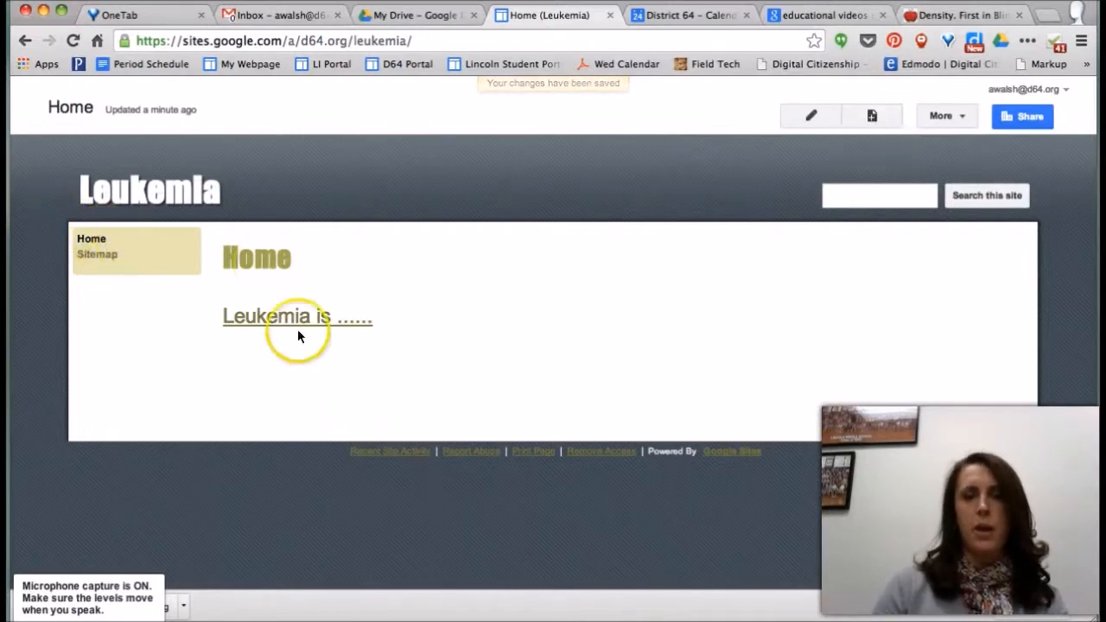
{"action": "left_click", "coordinate": [104, 240]}
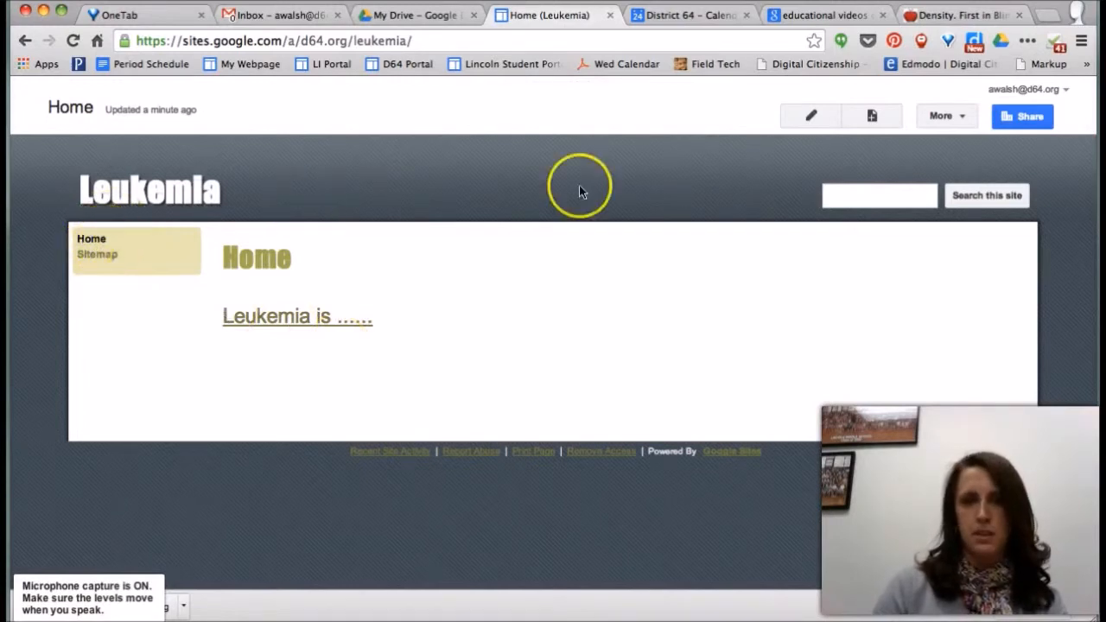
Step: Create a top-level page named "Treatment" with the Web Page template and save it
{"action": "left_click", "coordinate": [871, 117]}
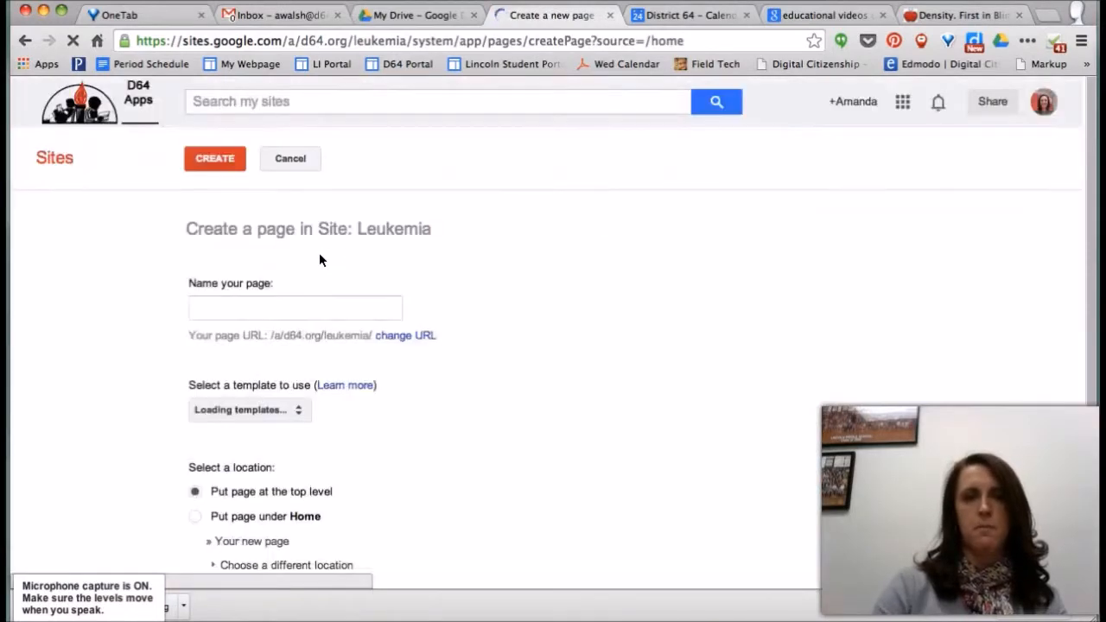
{"action": "type", "text": "Treatment"}
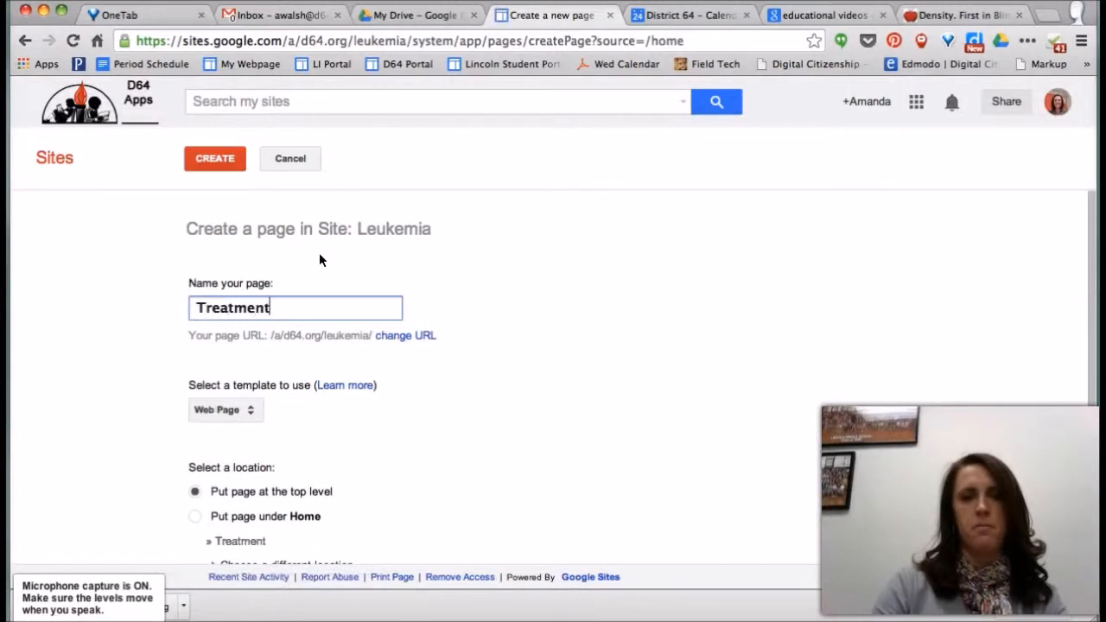
{"action": "left_click", "coordinate": [203, 159]}
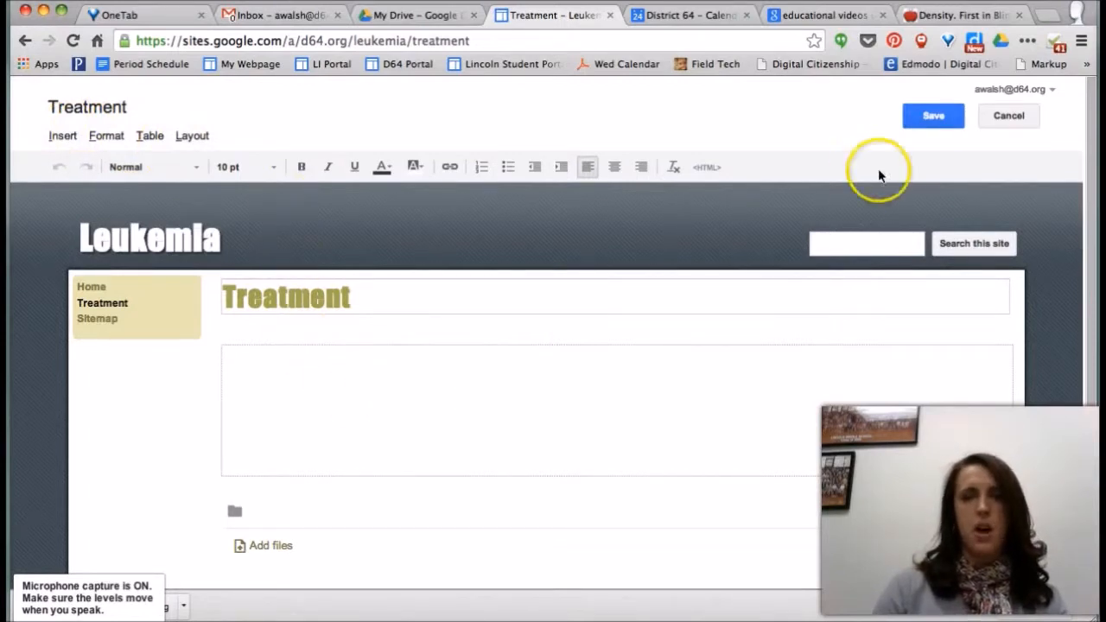
{"action": "left_click", "coordinate": [936, 118]}
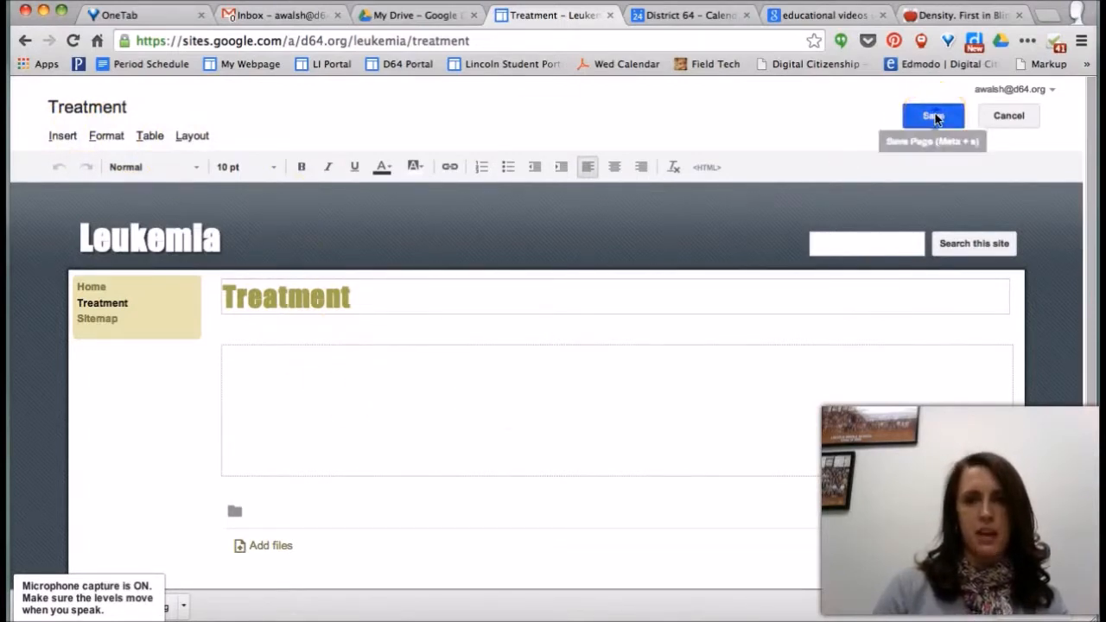
Step: View the Home page through the site navigation and return to the Treatment page
{"action": "left_click", "coordinate": [858, 117]}
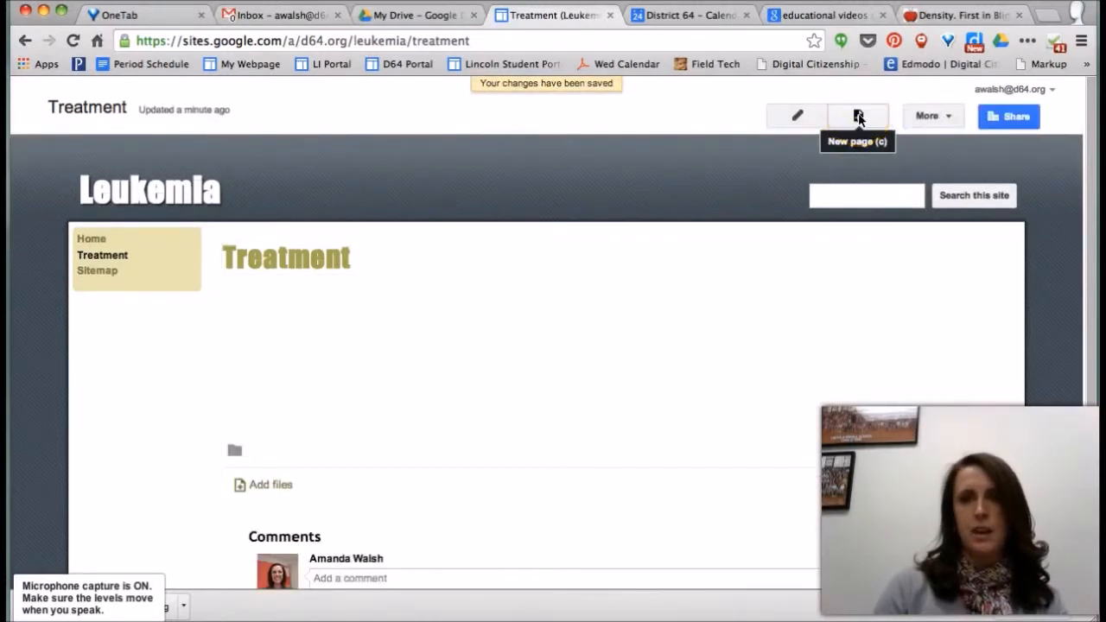
{"action": "left_click", "coordinate": [93, 239]}
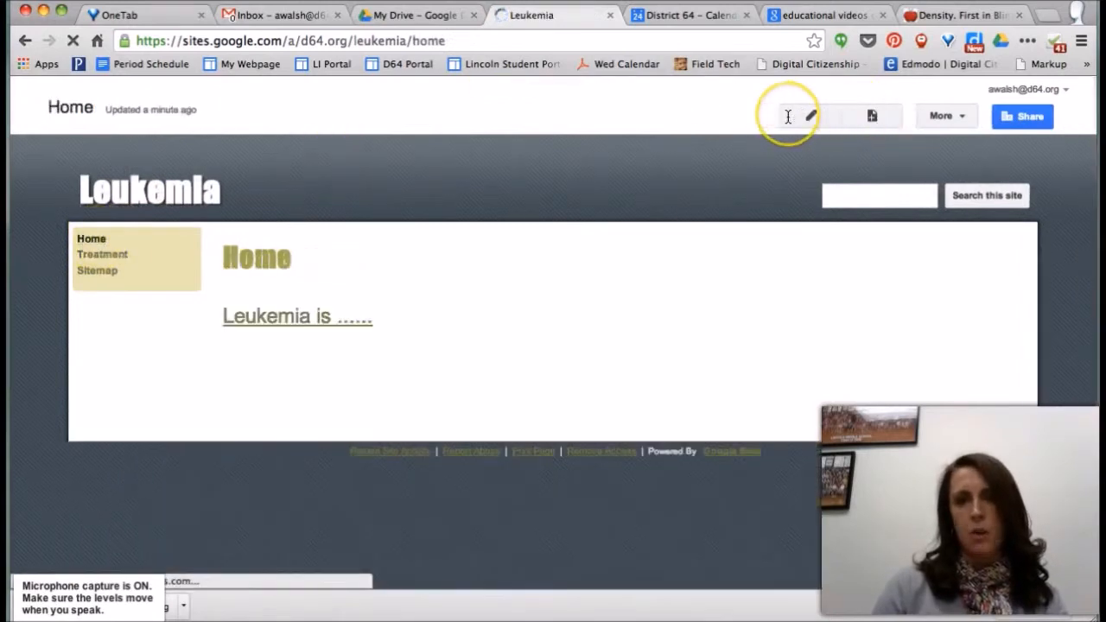
{"action": "left_click", "coordinate": [108, 252]}
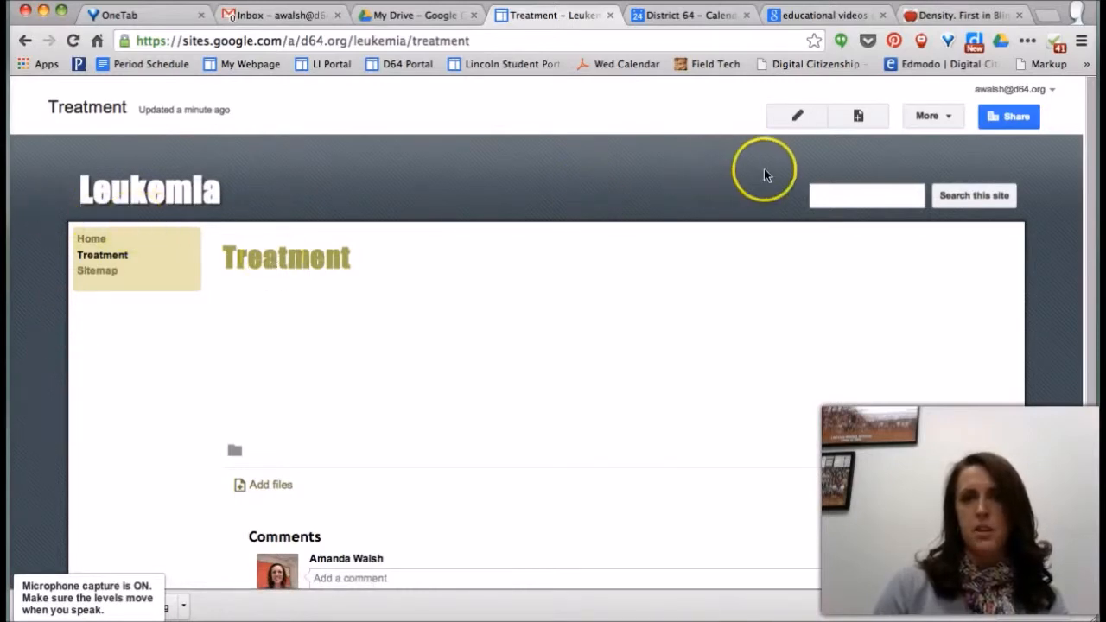
Step: In the site's theme, color and font settings, set the entire page's background color to purple
{"action": "left_click", "coordinate": [931, 116]}
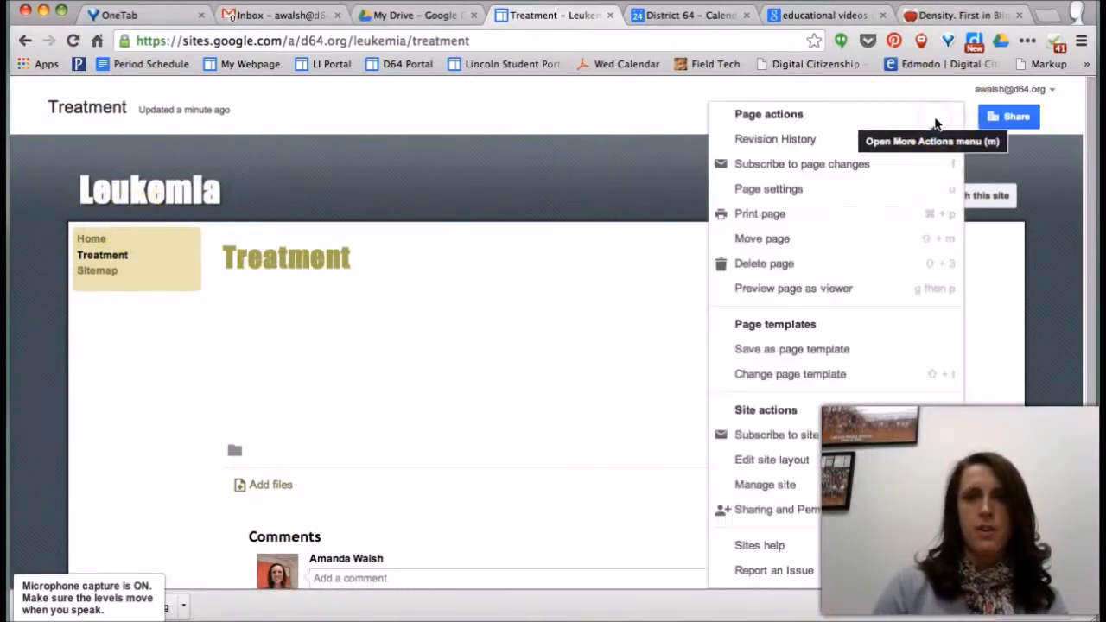
{"action": "left_click", "coordinate": [766, 482]}
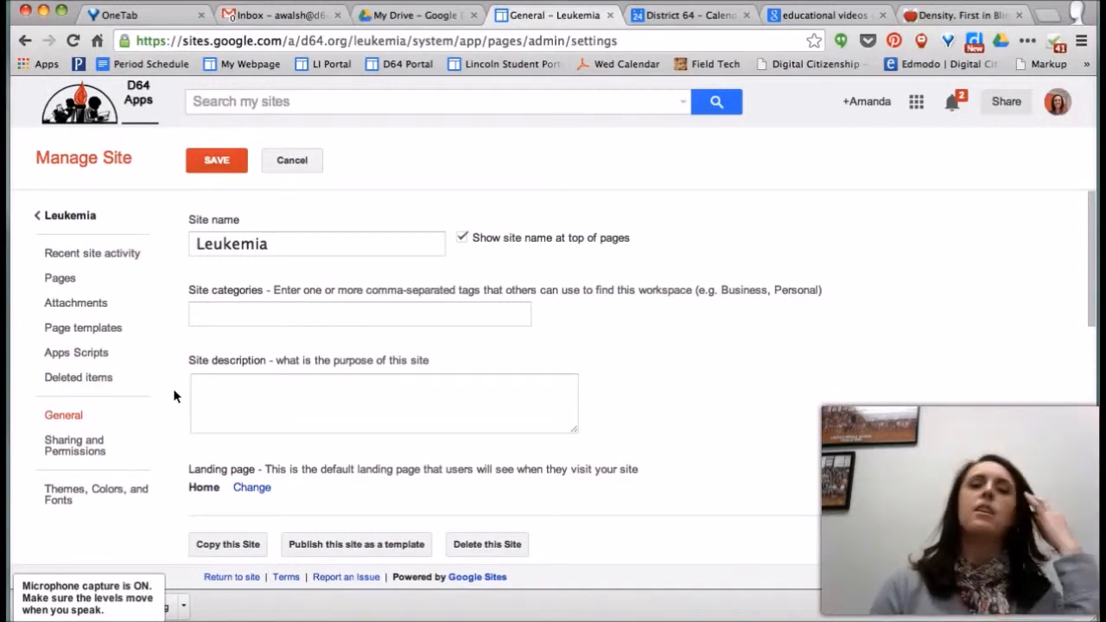
{"action": "left_click", "coordinate": [62, 492]}
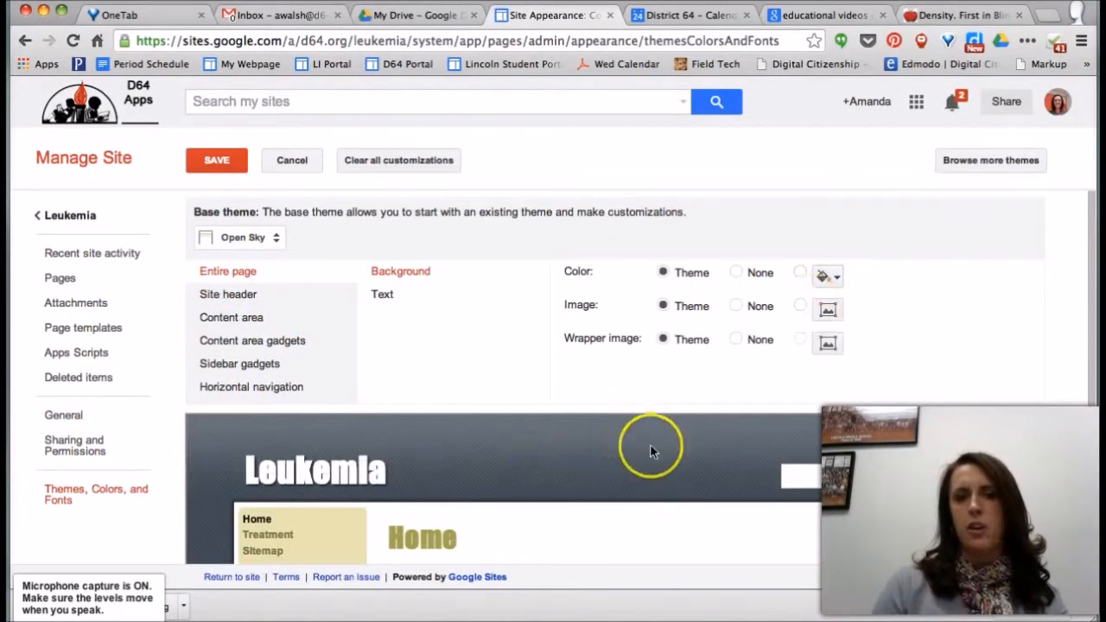
{"action": "left_click", "coordinate": [825, 276]}
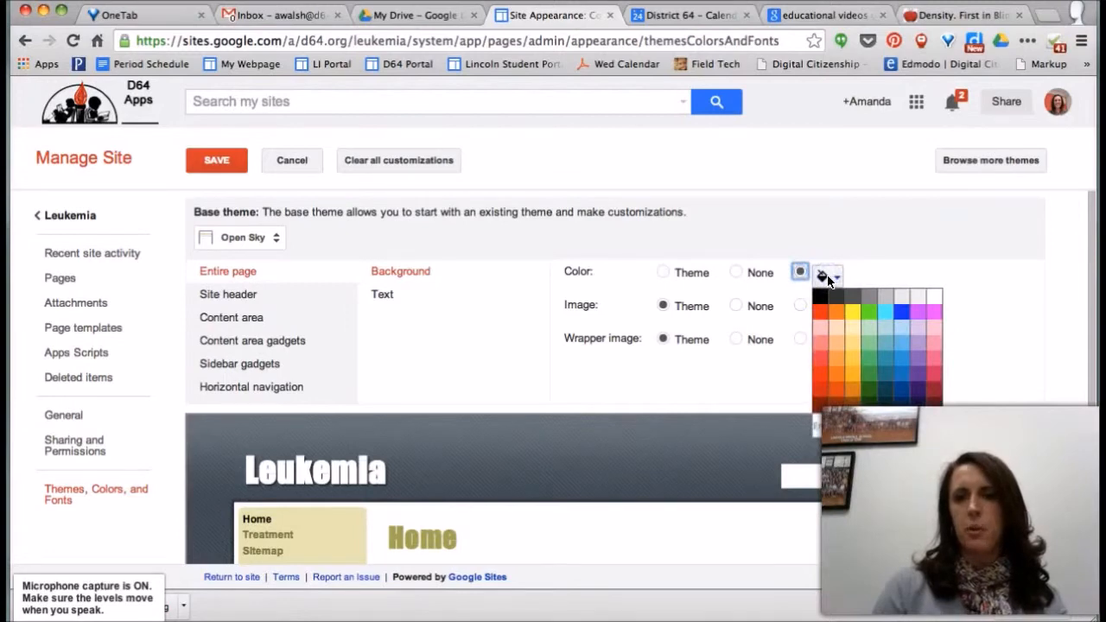
{"action": "left_click", "coordinate": [919, 373]}
{"action": "left_click", "coordinate": [567, 442]}
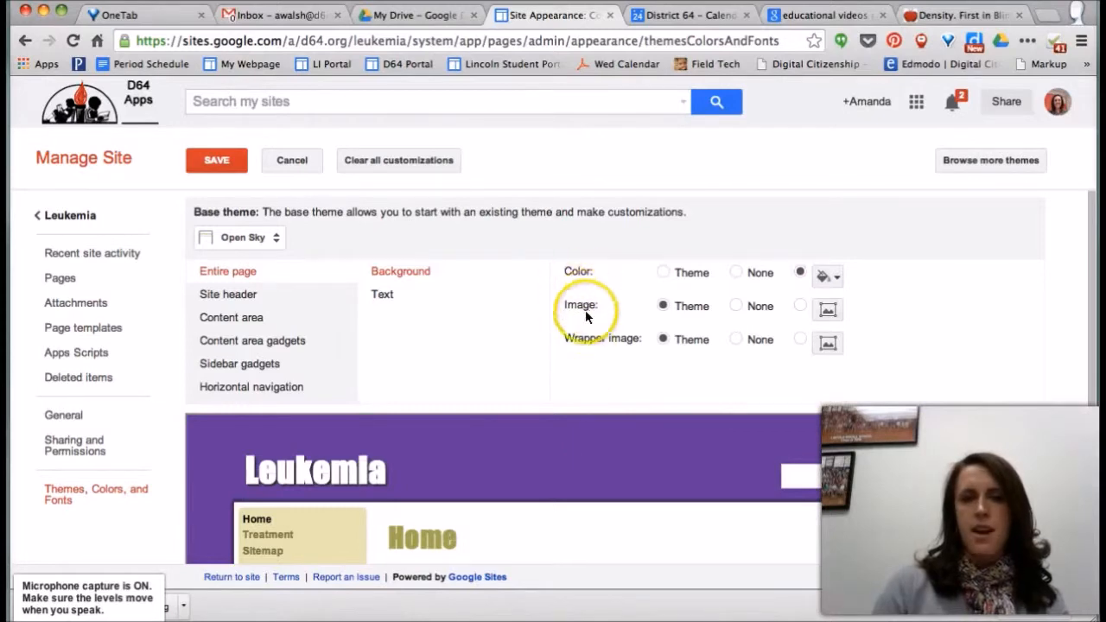
Step: Set the text font for the entire page to Acme
{"action": "left_click", "coordinate": [410, 298]}
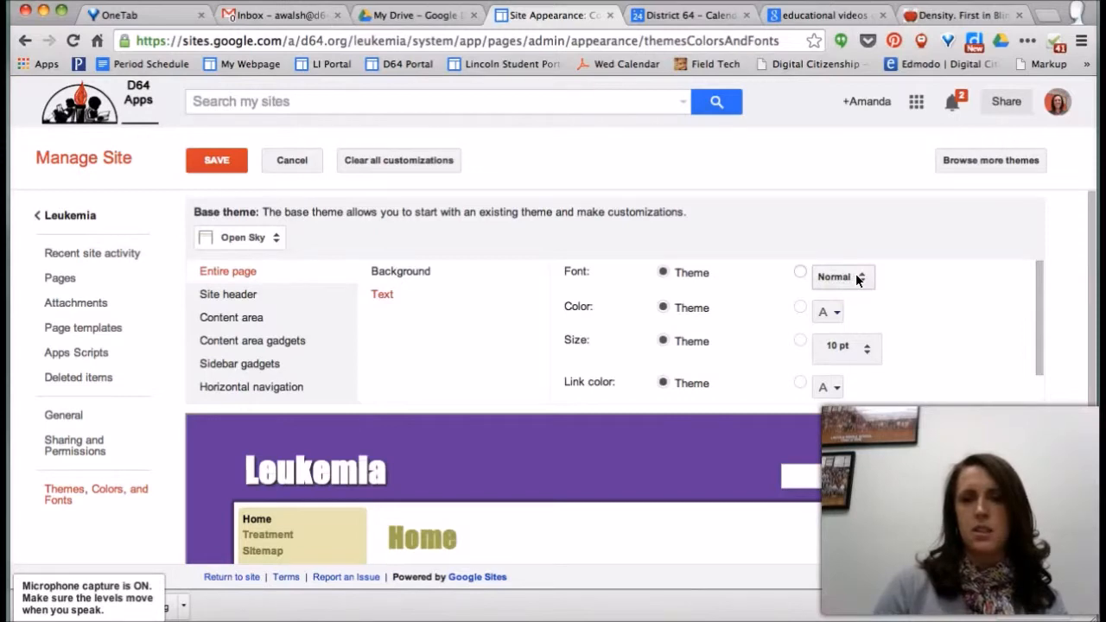
{"action": "left_click", "coordinate": [859, 277]}
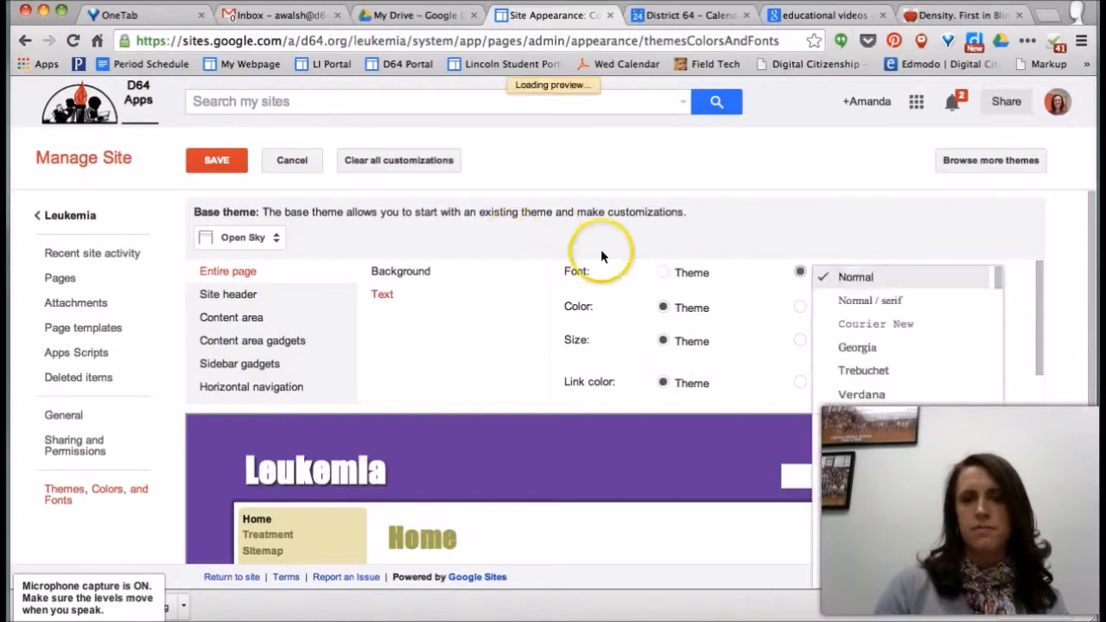
{"action": "left_click", "coordinate": [864, 347]}
{"action": "scroll", "coordinate": [870, 320], "scroll_direction": "down", "scroll_amount": 1}
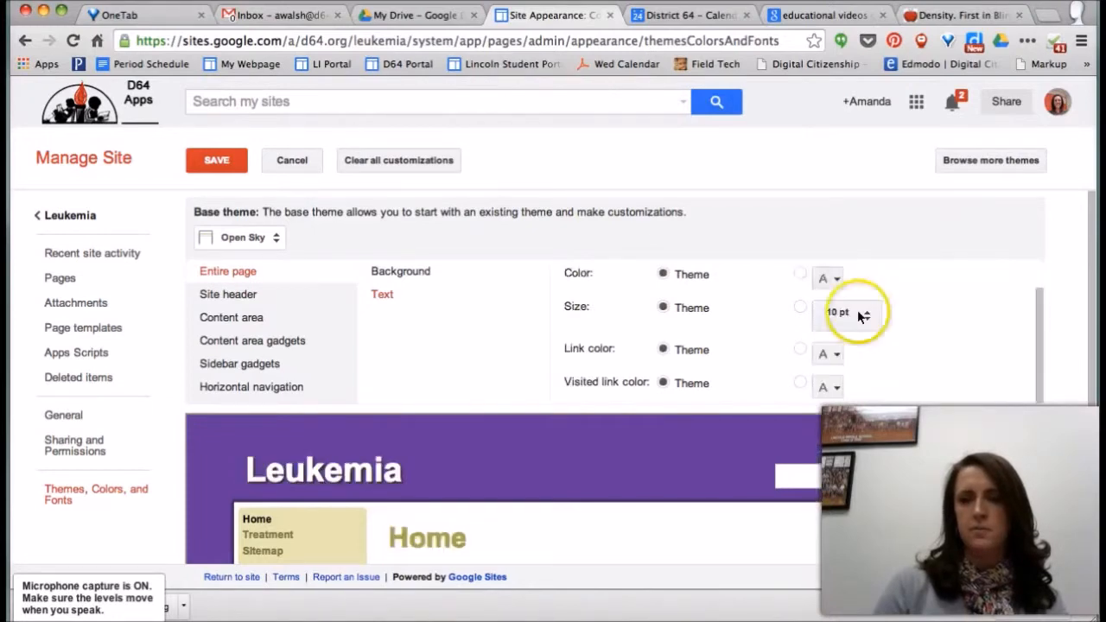
{"action": "left_click", "coordinate": [838, 283]}
{"action": "left_click", "coordinate": [837, 284]}
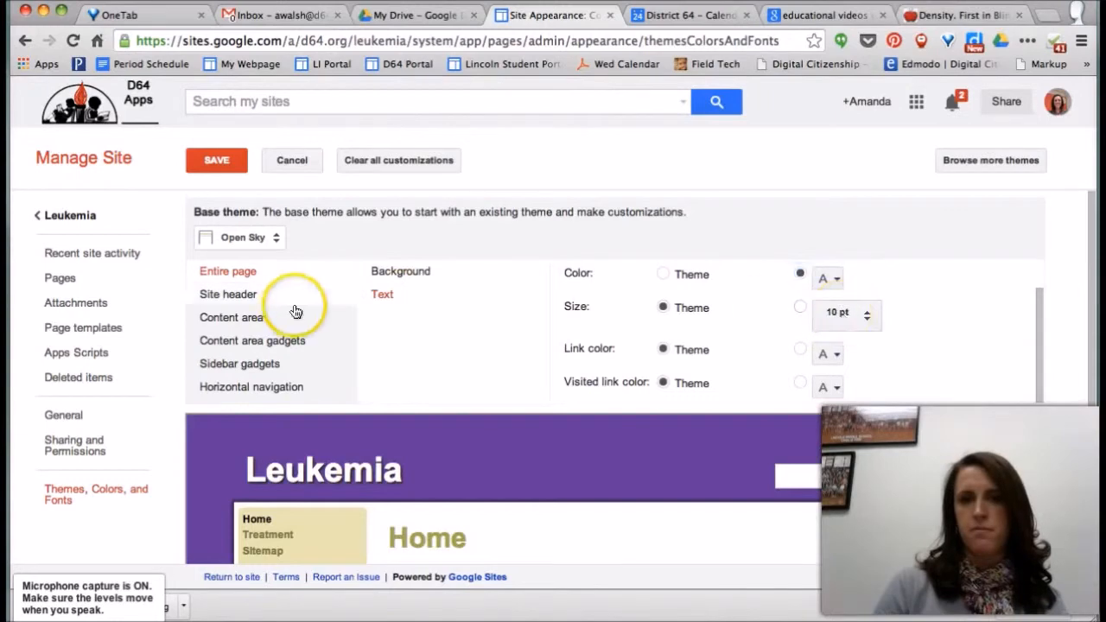
{"action": "left_click", "coordinate": [393, 288]}
{"action": "scroll", "coordinate": [673, 322], "scroll_direction": "up", "scroll_amount": 1}
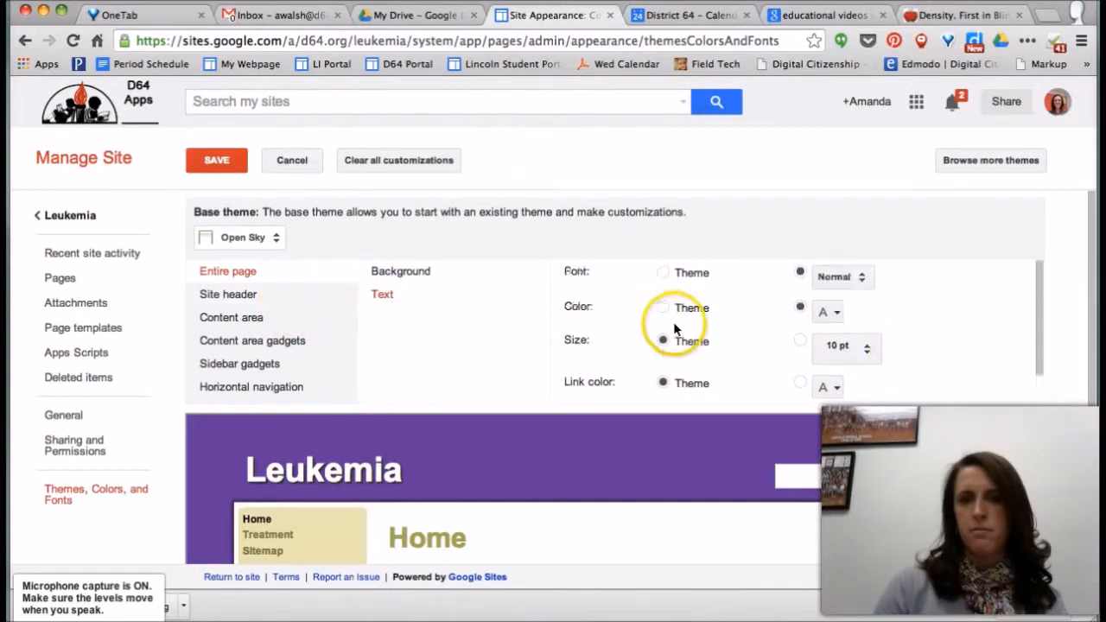
{"action": "left_click", "coordinate": [834, 275]}
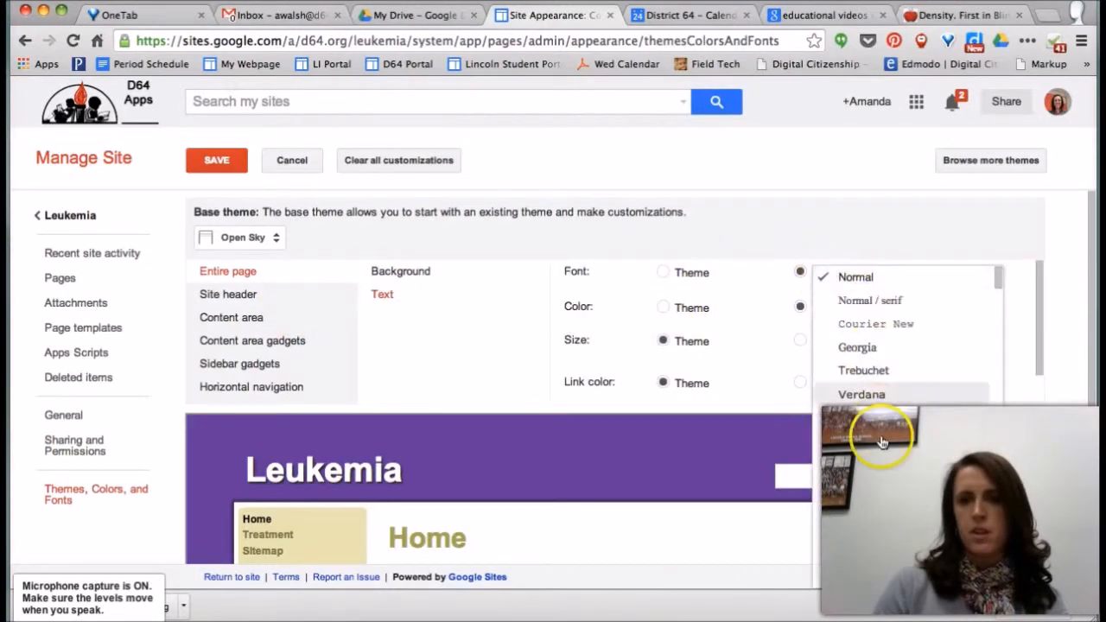
{"action": "scroll", "coordinate": [881, 456], "scroll_direction": "down", "scroll_amount": 2}
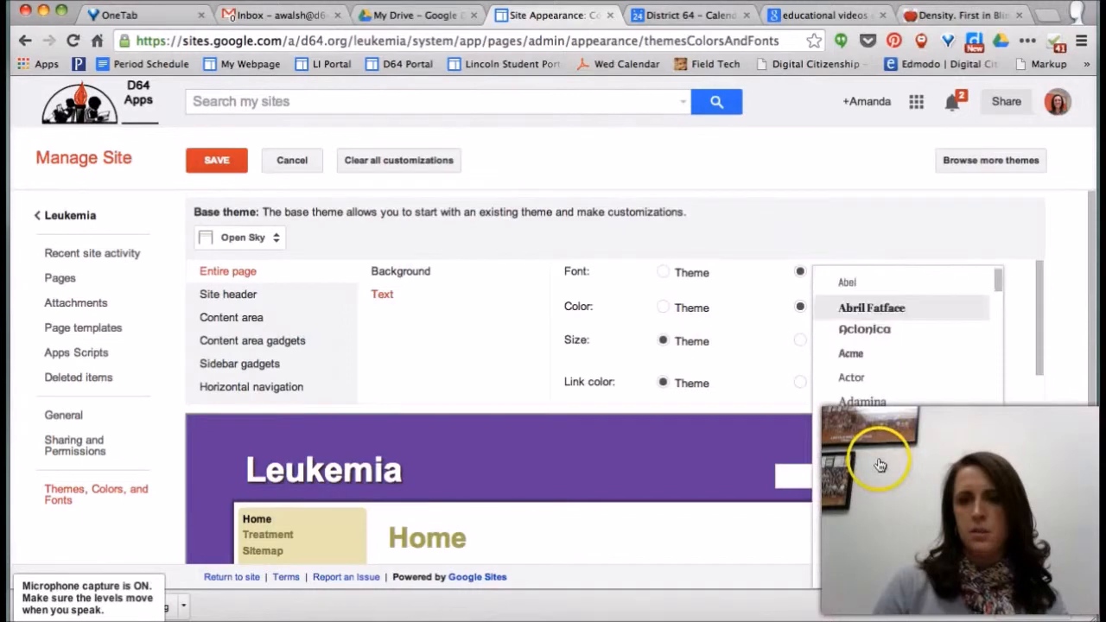
{"action": "left_click", "coordinate": [852, 353]}
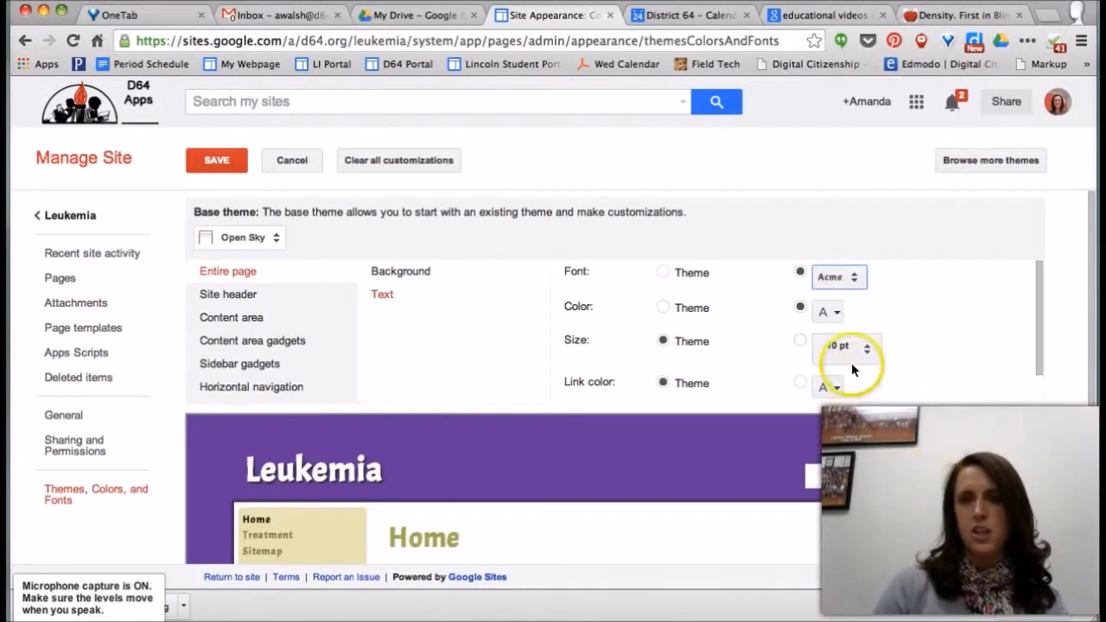
Step: Set the entire page's text size to 12 pt and its color to blue, and check the preview
{"action": "left_click", "coordinate": [838, 346]}
{"action": "left_click", "coordinate": [851, 368]}
{"action": "left_click", "coordinate": [824, 311]}
{"action": "left_click", "coordinate": [902, 349]}
{"action": "scroll", "coordinate": [908, 356], "scroll_direction": "down", "scroll_amount": 1}
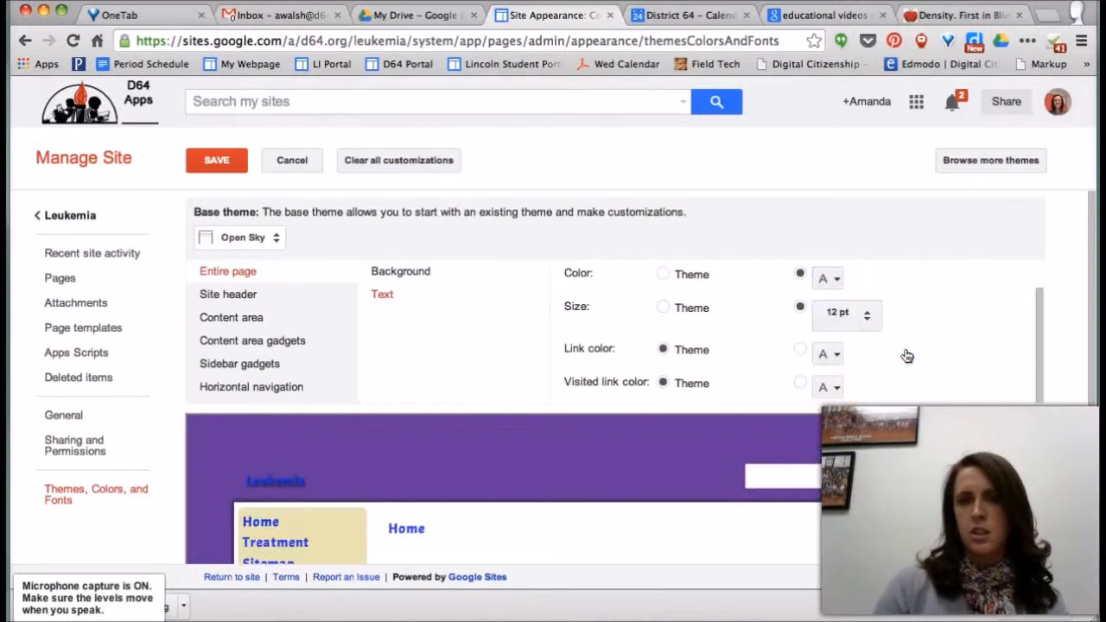
{"action": "scroll", "coordinate": [264, 519], "scroll_direction": "down", "scroll_amount": 2}
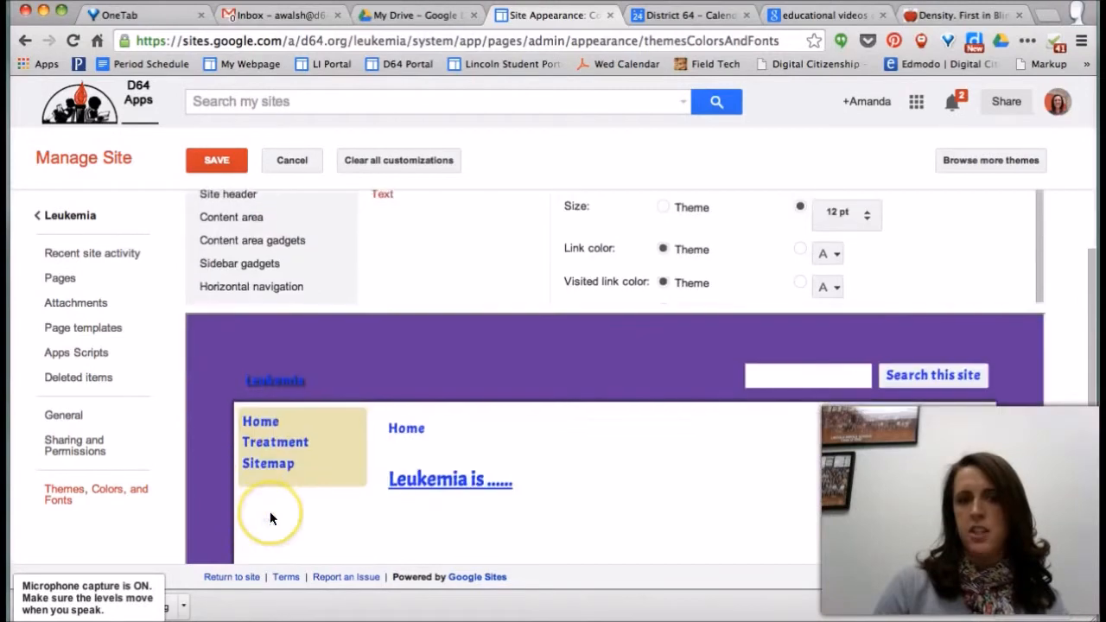
{"action": "scroll", "coordinate": [458, 521], "scroll_direction": "up", "scroll_amount": 1}
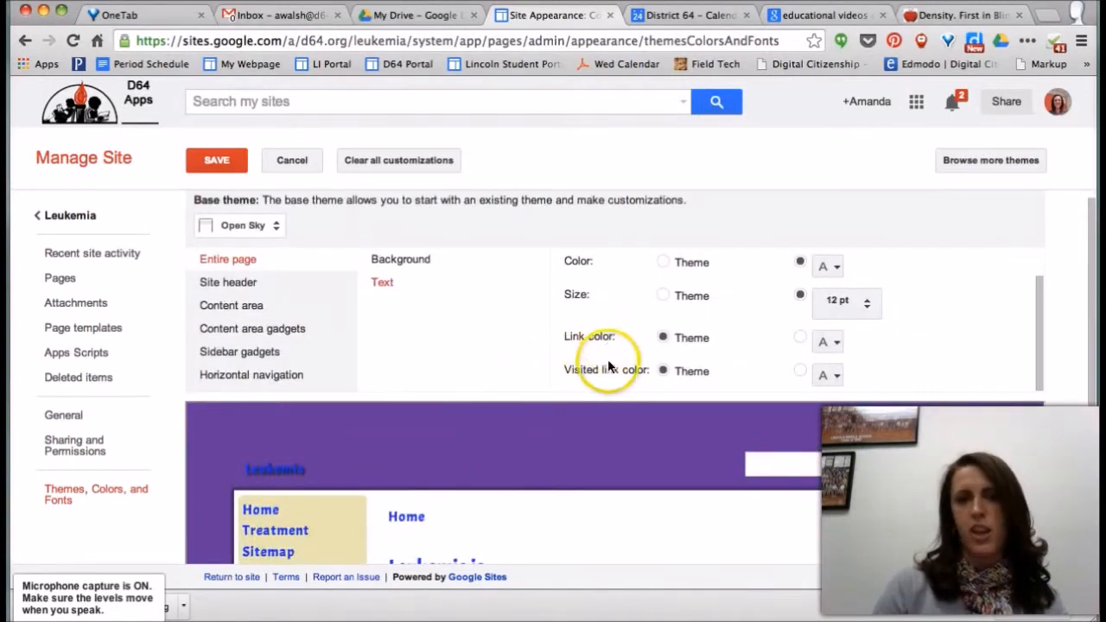
Step: Upload COLOURlovers.com-orchestra.png from the Desktop as the site header's background image
{"action": "left_click", "coordinate": [219, 282]}
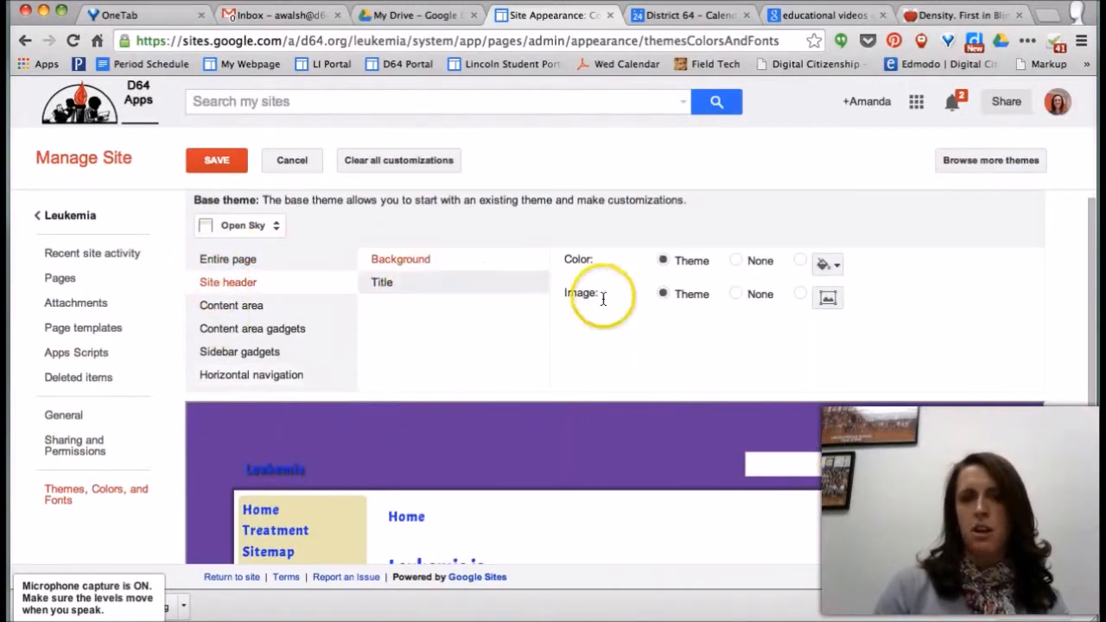
{"action": "left_click", "coordinate": [823, 302]}
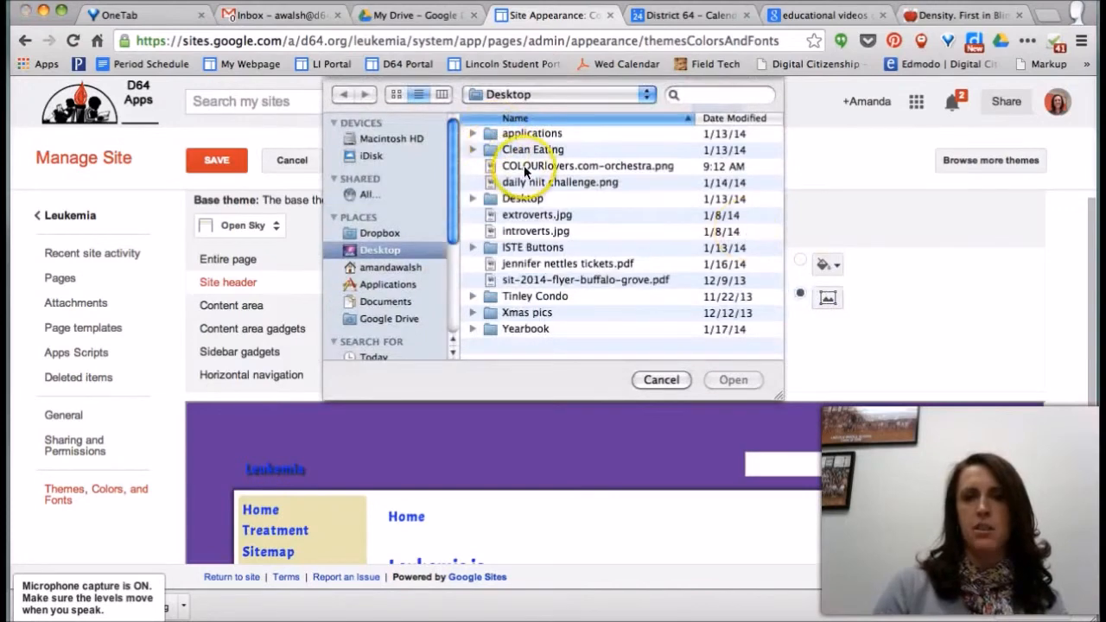
{"action": "left_click", "coordinate": [518, 166]}
{"action": "left_click", "coordinate": [726, 387]}
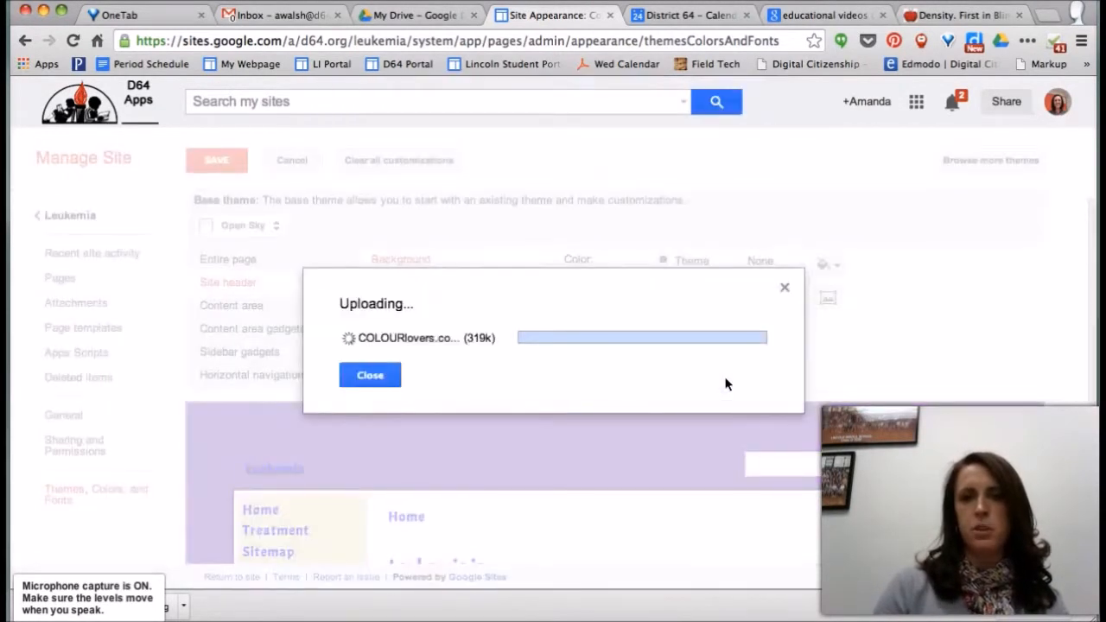
{"action": "left_click", "coordinate": [600, 478]}
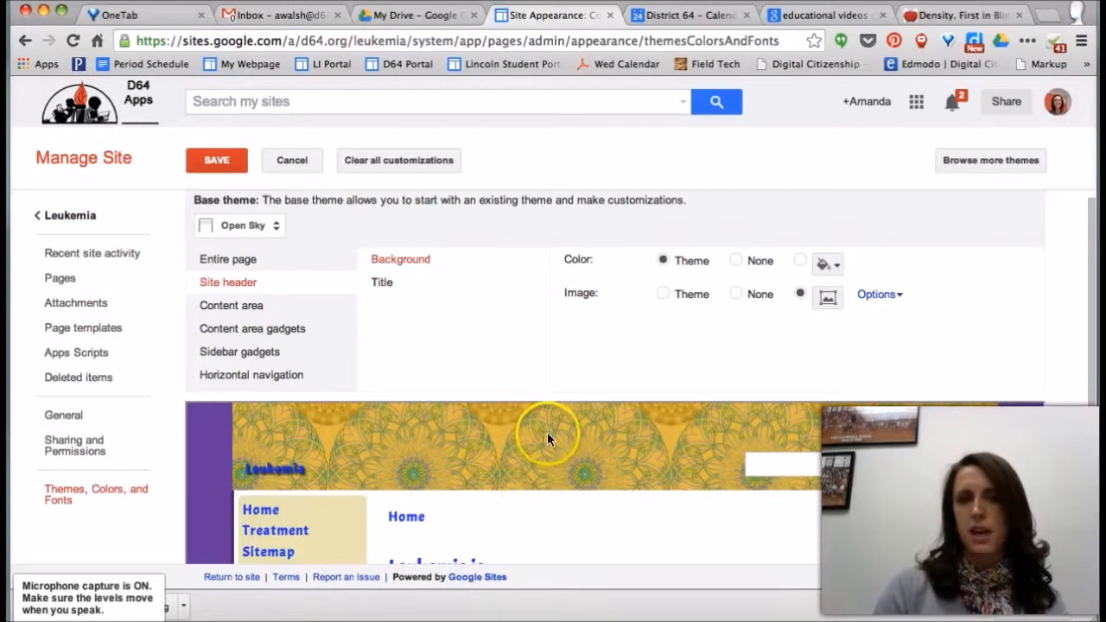
Step: Set the site header's title to 36 pt in white
{"action": "left_click", "coordinate": [384, 282]}
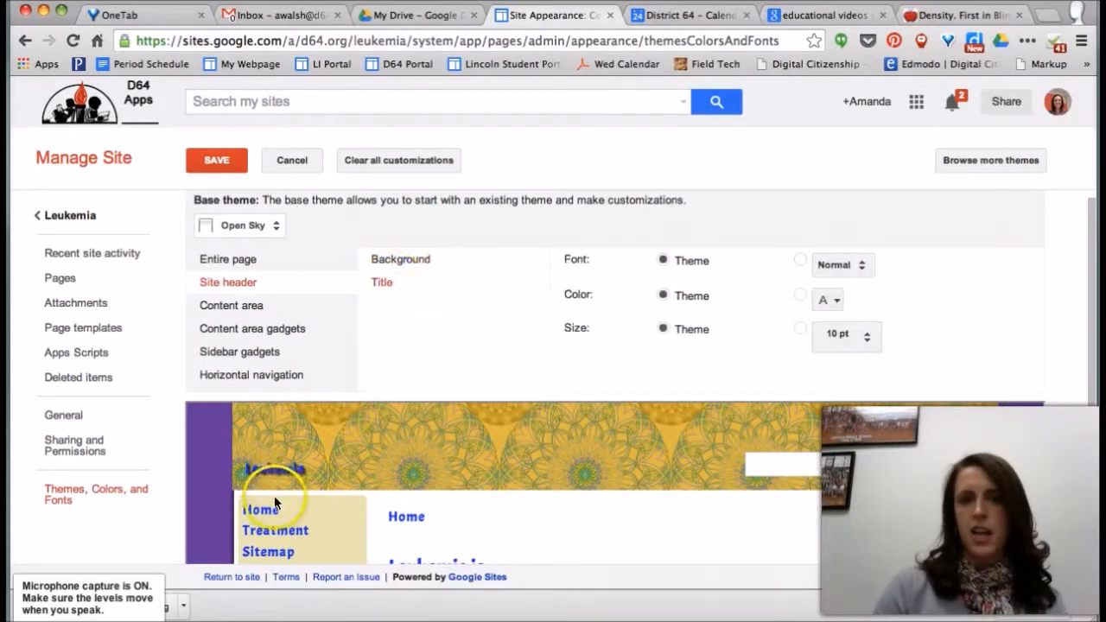
{"action": "left_click", "coordinate": [858, 337]}
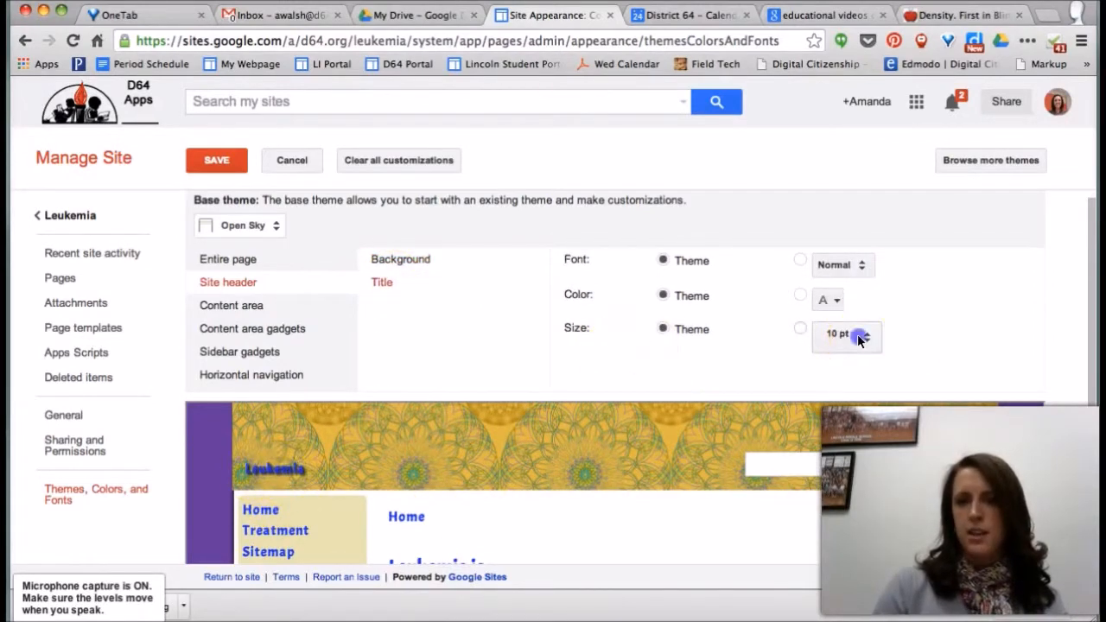
{"action": "left_click", "coordinate": [861, 497]}
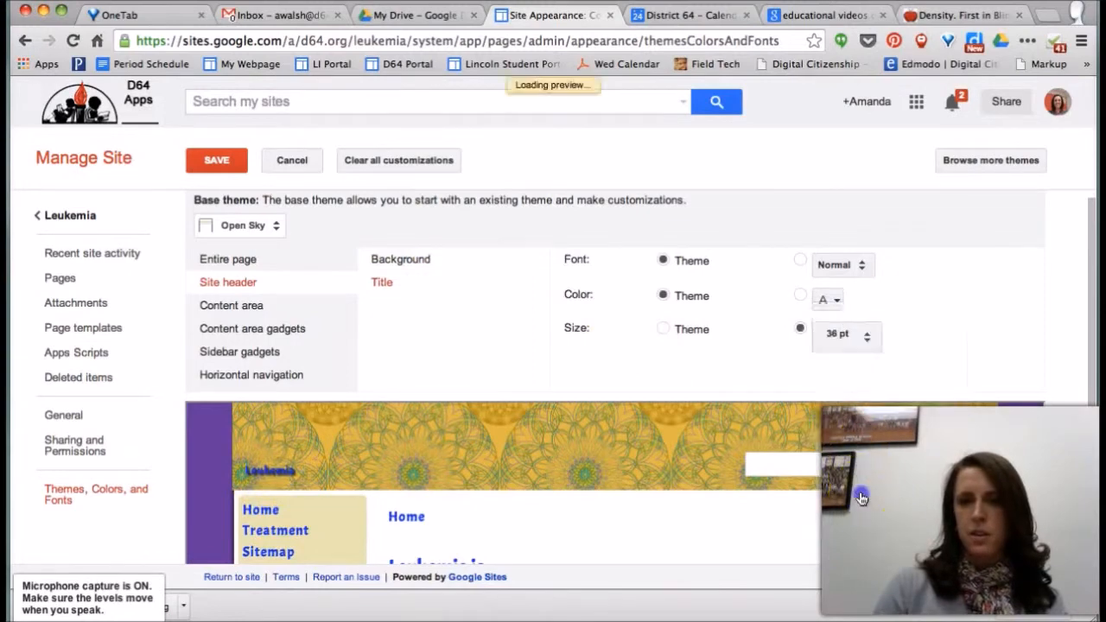
{"action": "left_click", "coordinate": [830, 299]}
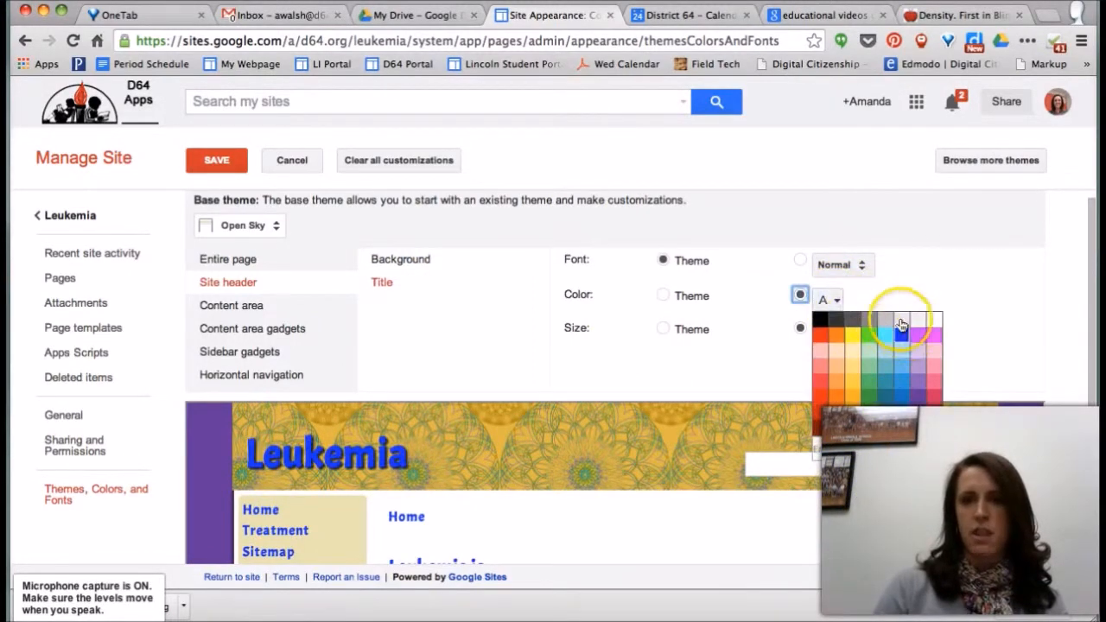
{"action": "left_click", "coordinate": [938, 321]}
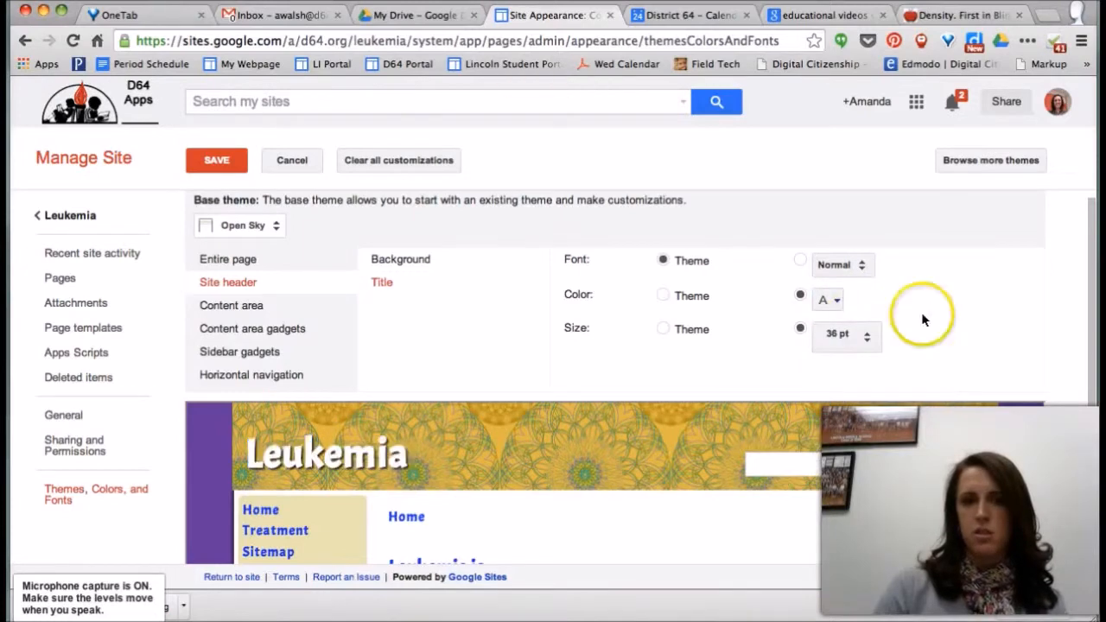
{"action": "left_click", "coordinate": [833, 301]}
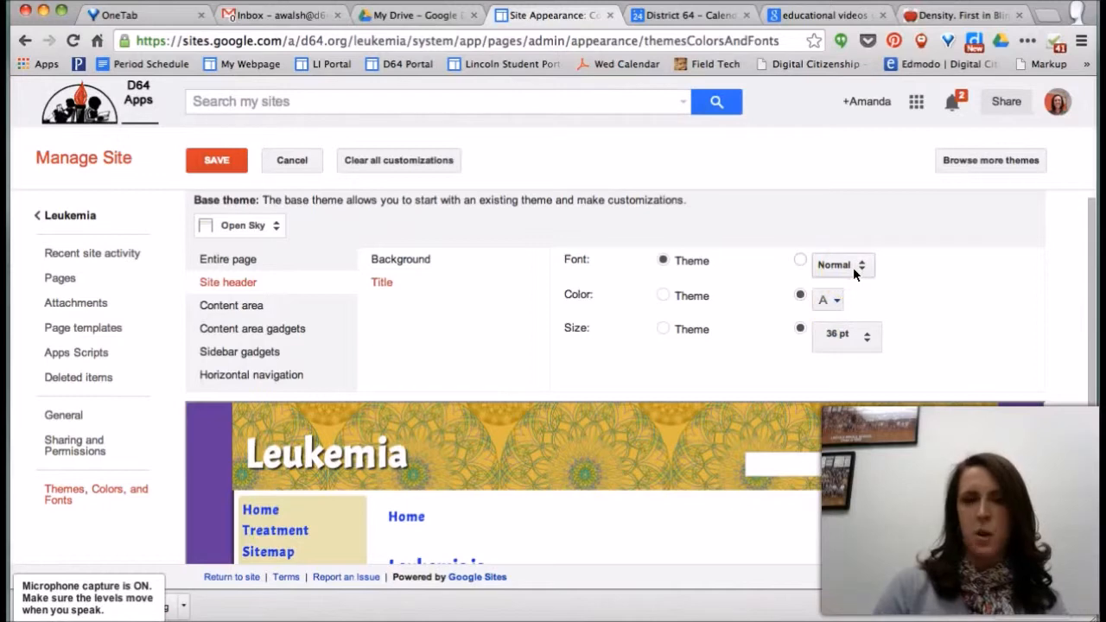
Step: Look through the content area, gadget and horizontal navigation settings, and save the theme customizations
{"action": "left_click", "coordinate": [241, 312]}
{"action": "left_click", "coordinate": [242, 328]}
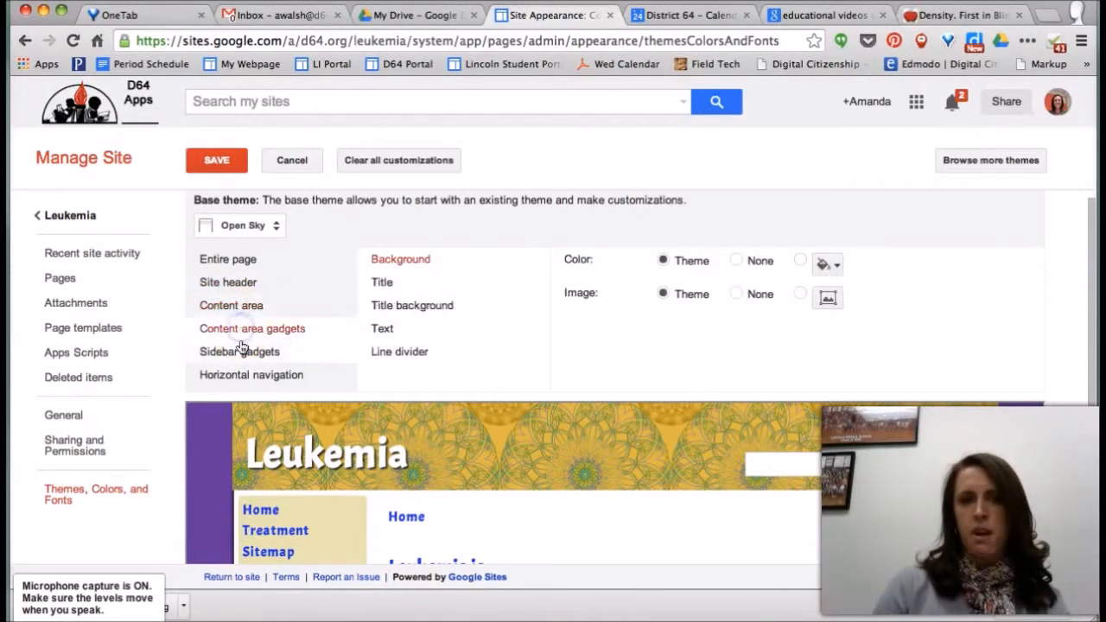
{"action": "left_click", "coordinate": [243, 352]}
{"action": "left_click", "coordinate": [242, 375]}
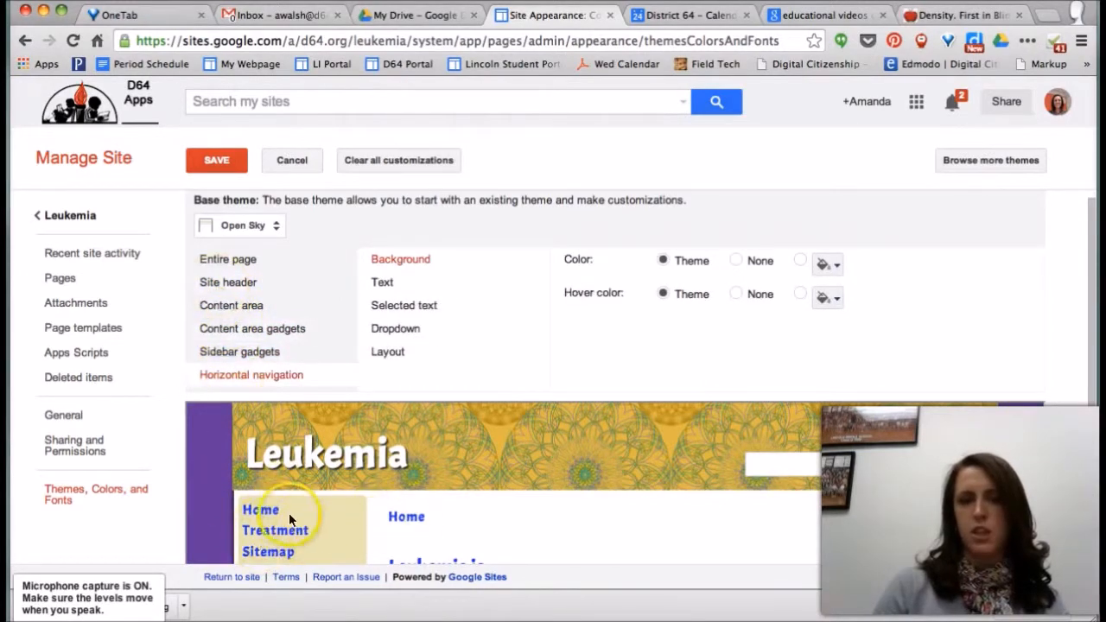
{"action": "scroll", "coordinate": [288, 514], "scroll_direction": "down", "scroll_amount": 2}
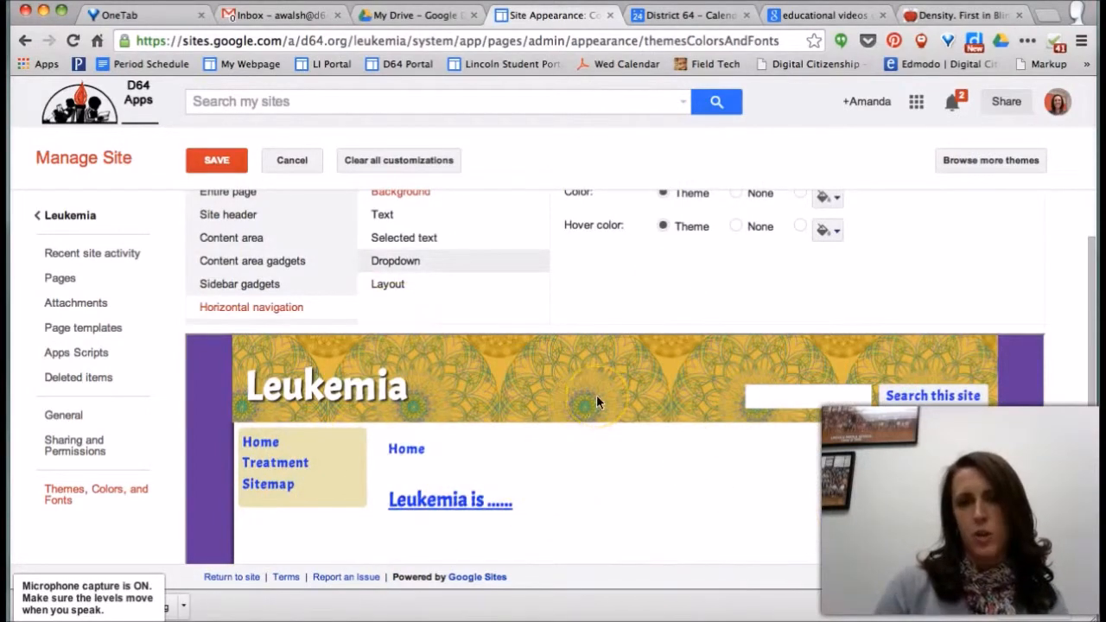
{"action": "scroll", "coordinate": [596, 402], "scroll_direction": "up", "scroll_amount": 2}
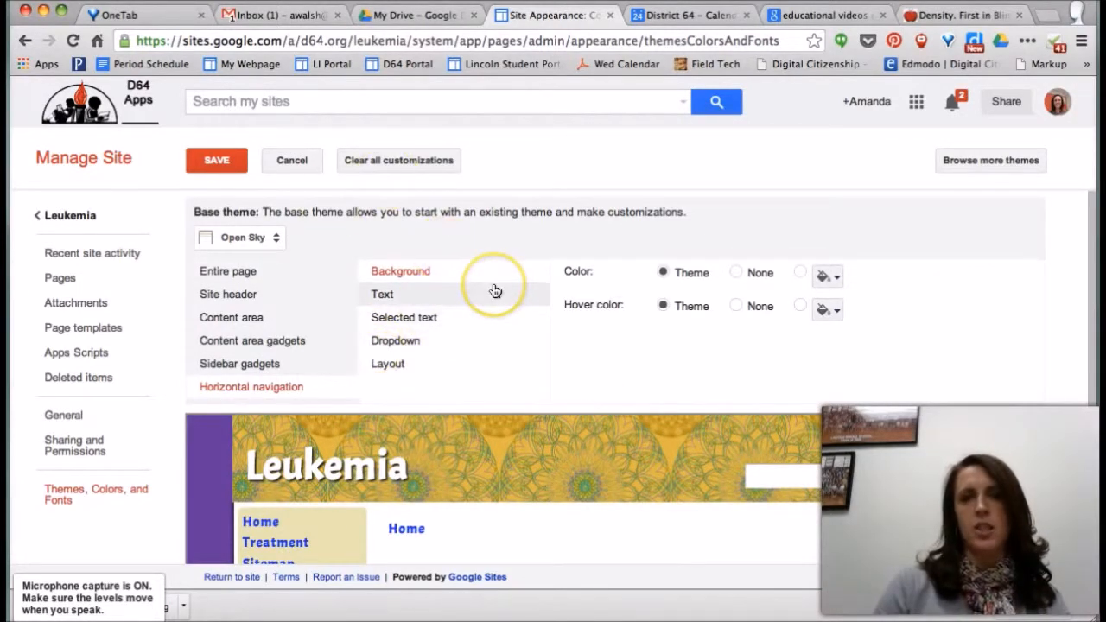
{"action": "left_click", "coordinate": [217, 160]}
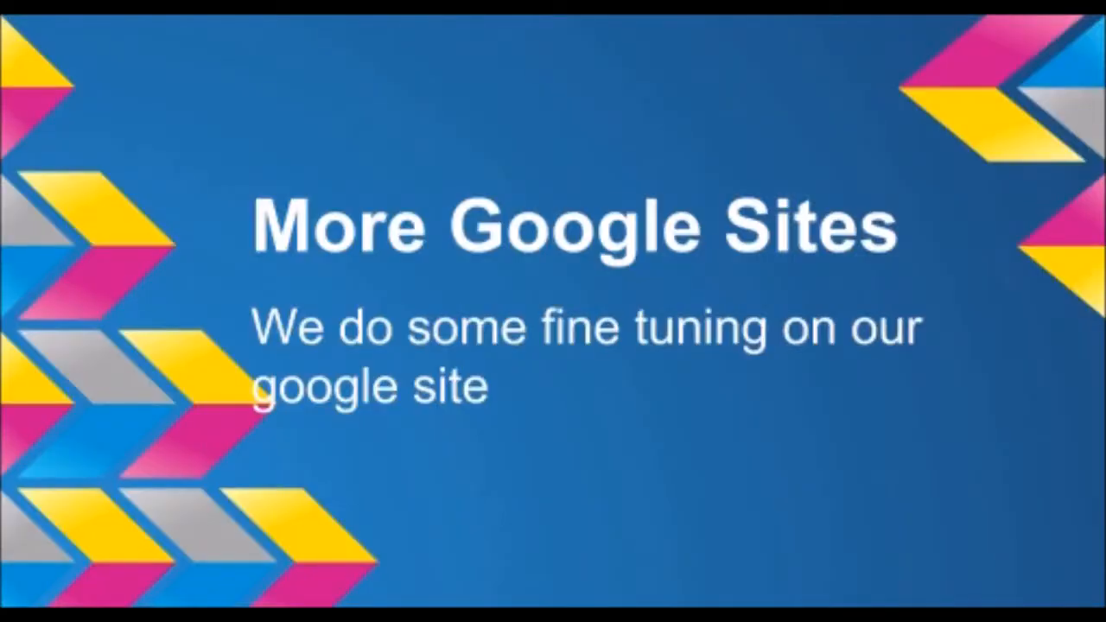